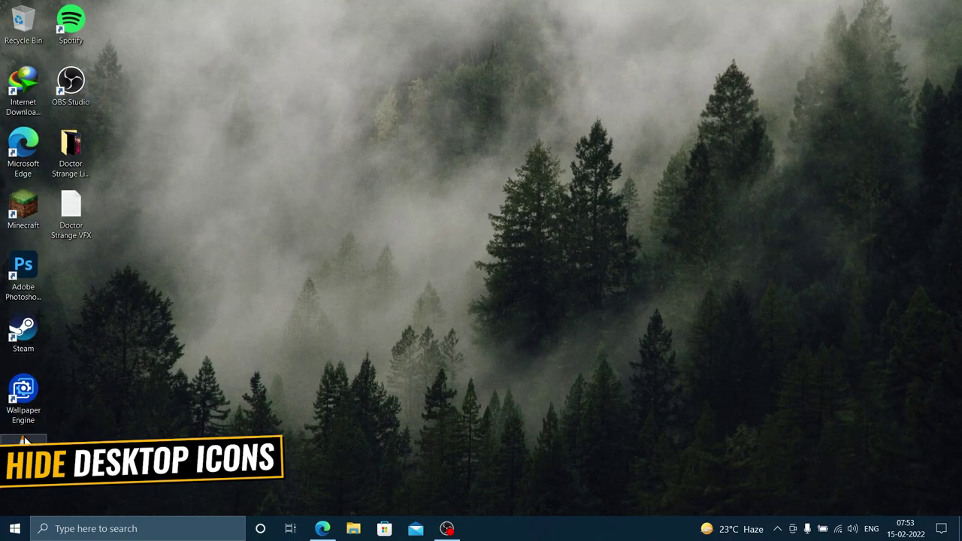
Hide all desktop icons.
{"action": "right_click", "coordinate": [359, 159]}
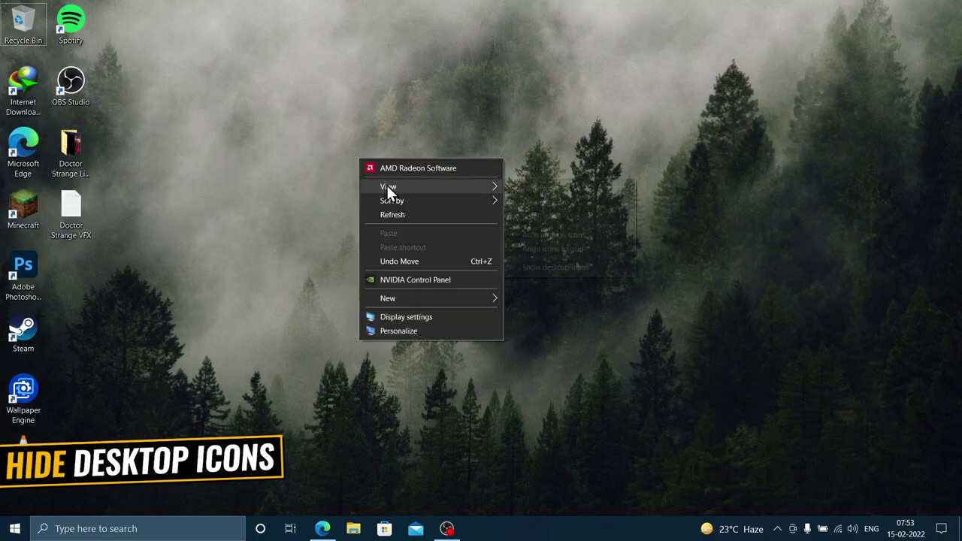
{"action": "mouse_move", "coordinate": [387, 186]}
{"action": "left_click", "coordinate": [560, 267]}
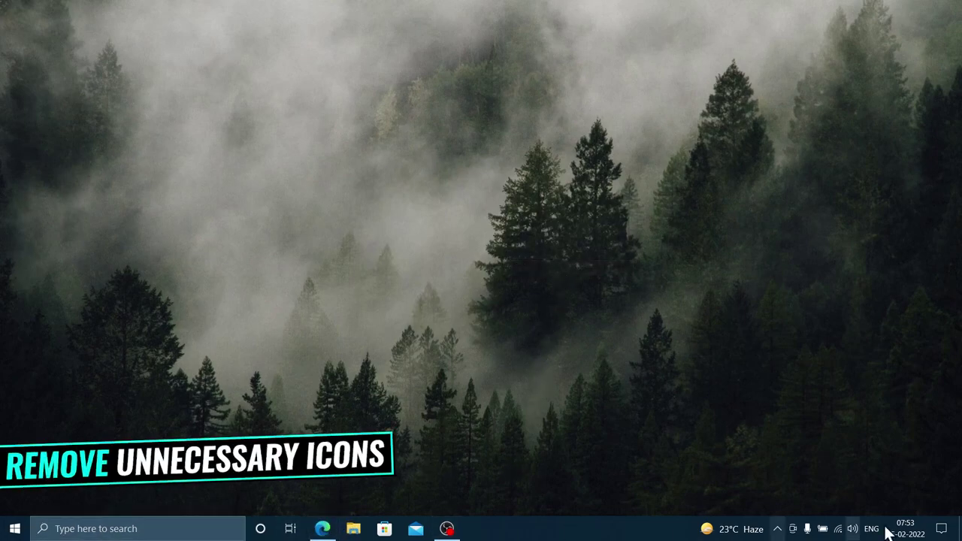
Remove the Task View button, Cortana button, search box and weather widget from the taskbar.
{"action": "right_click", "coordinate": [569, 535]}
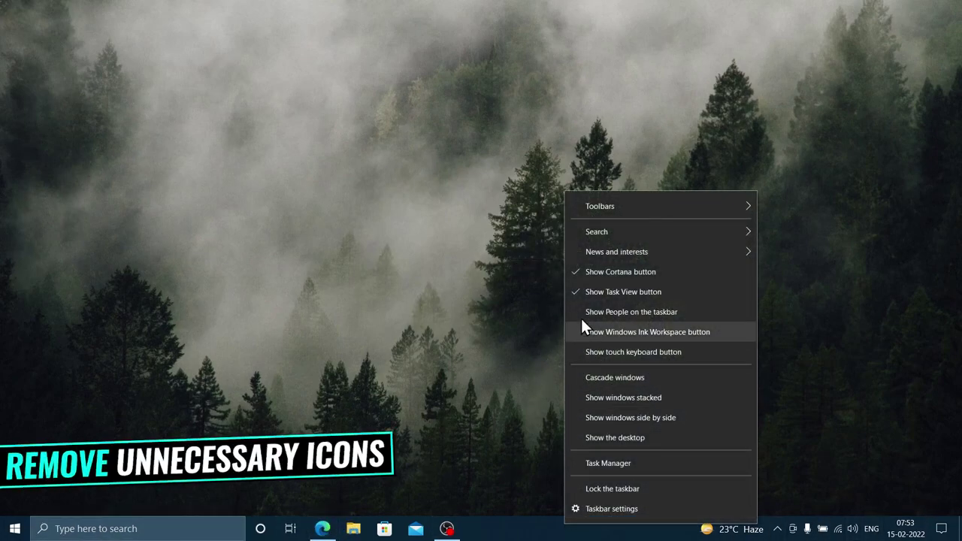
{"action": "left_click", "coordinate": [584, 293]}
{"action": "right_click", "coordinate": [593, 533]}
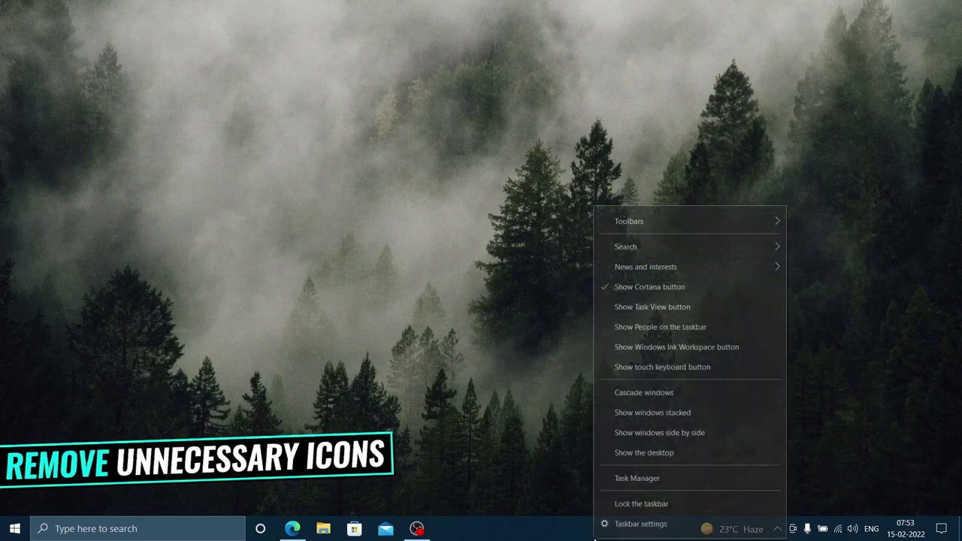
{"action": "left_click", "coordinate": [604, 284]}
{"action": "right_click", "coordinate": [582, 537]}
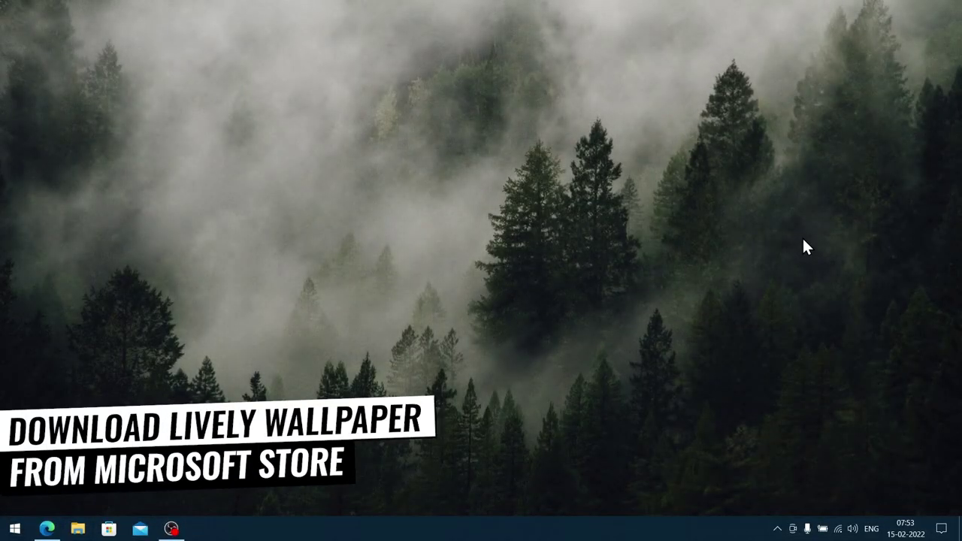
Open Microsoft Store, search for "lively" and install the Lively Wallpaper app by rocksdanister.
{"action": "left_click", "coordinate": [25, 532]}
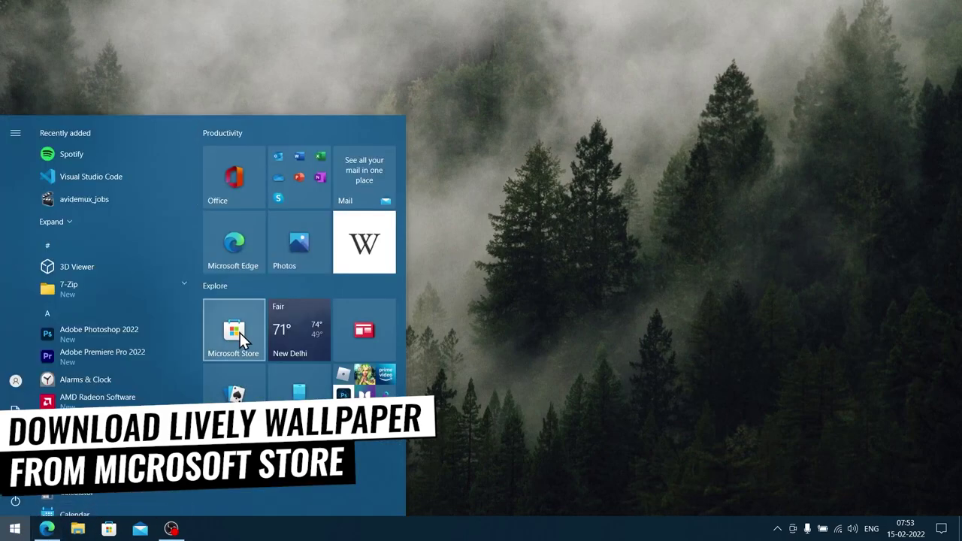
{"action": "left_click", "coordinate": [240, 333]}
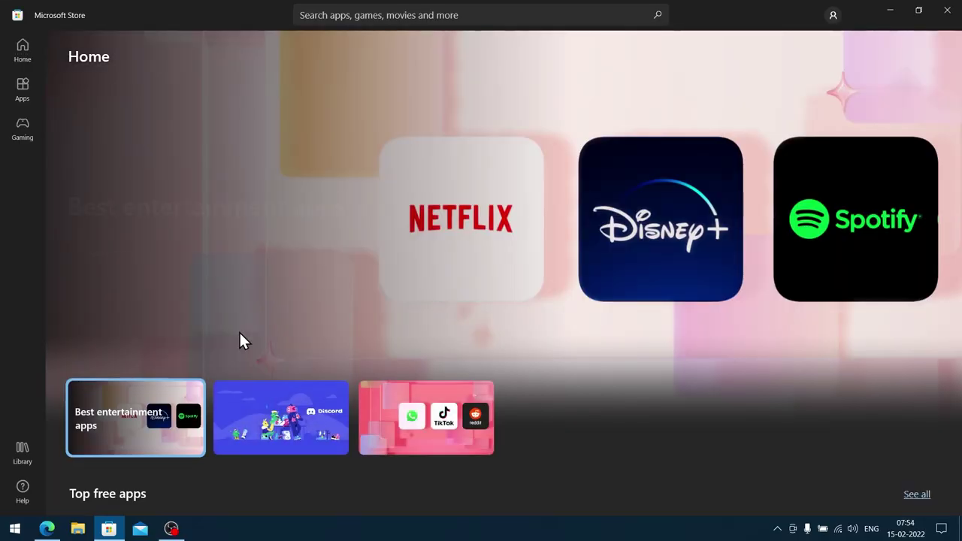
{"action": "left_click", "coordinate": [447, 18]}
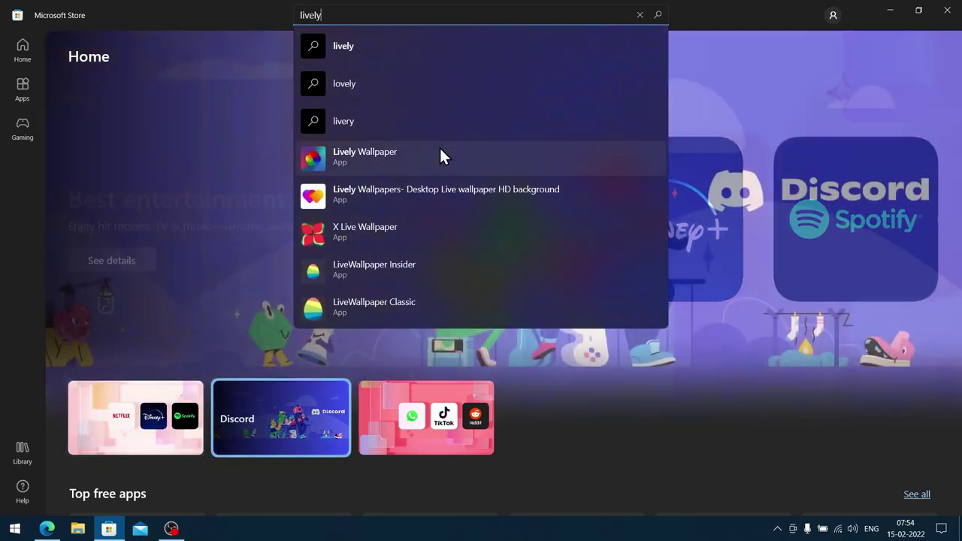
{"action": "left_click", "coordinate": [440, 151]}
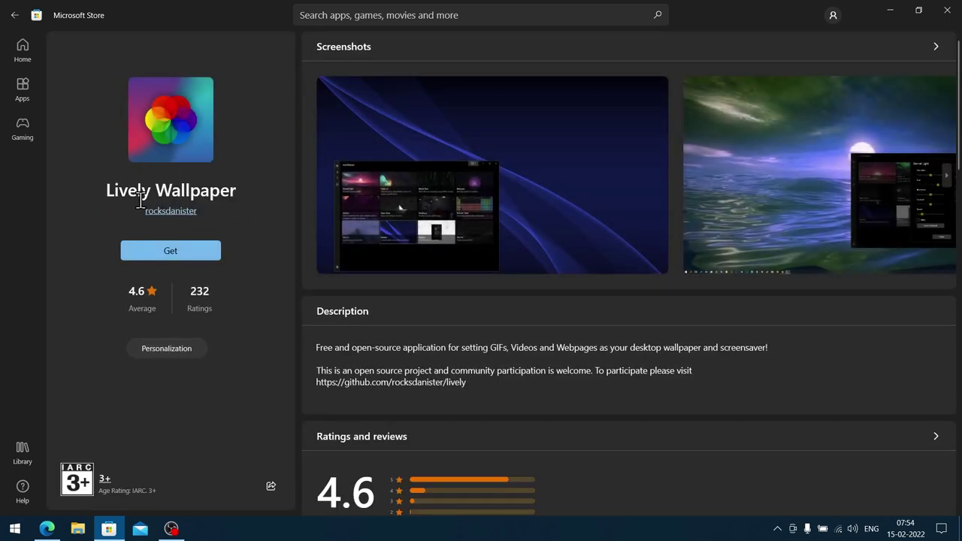
{"action": "left_click", "coordinate": [163, 250]}
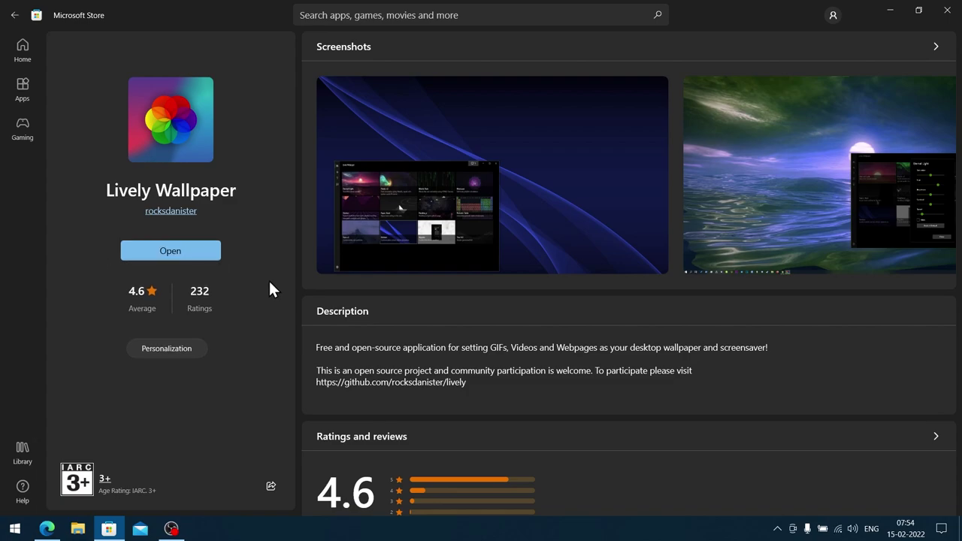
Launch Lively Wallpaper, close Microsoft Store and go through the setup wizard with Start with Windows kept on.
{"action": "left_click", "coordinate": [167, 246]}
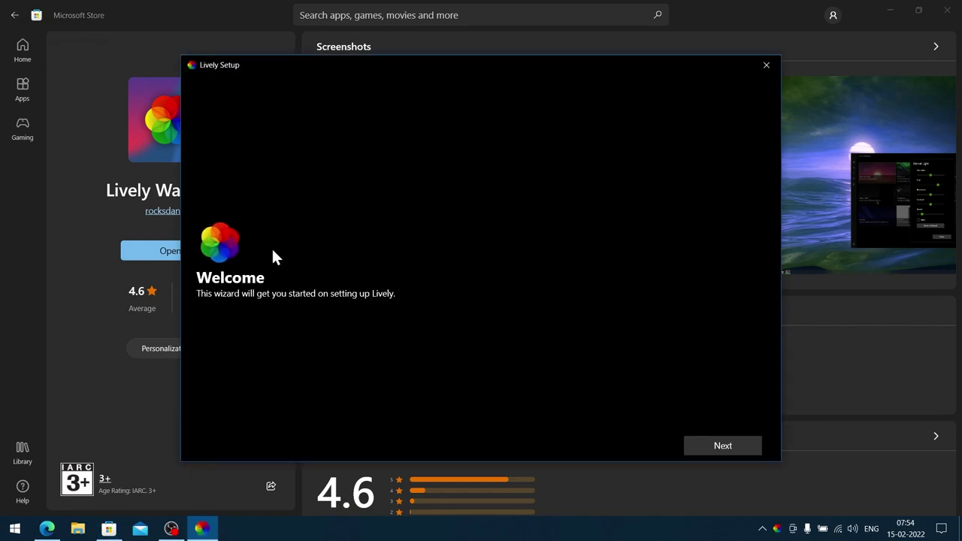
{"action": "left_click", "coordinate": [948, 10]}
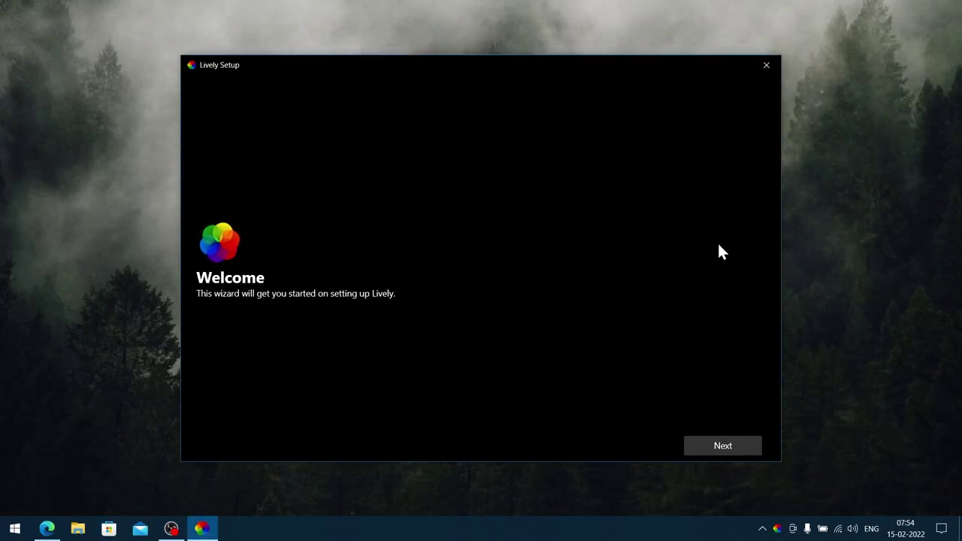
{"action": "left_click", "coordinate": [727, 447]}
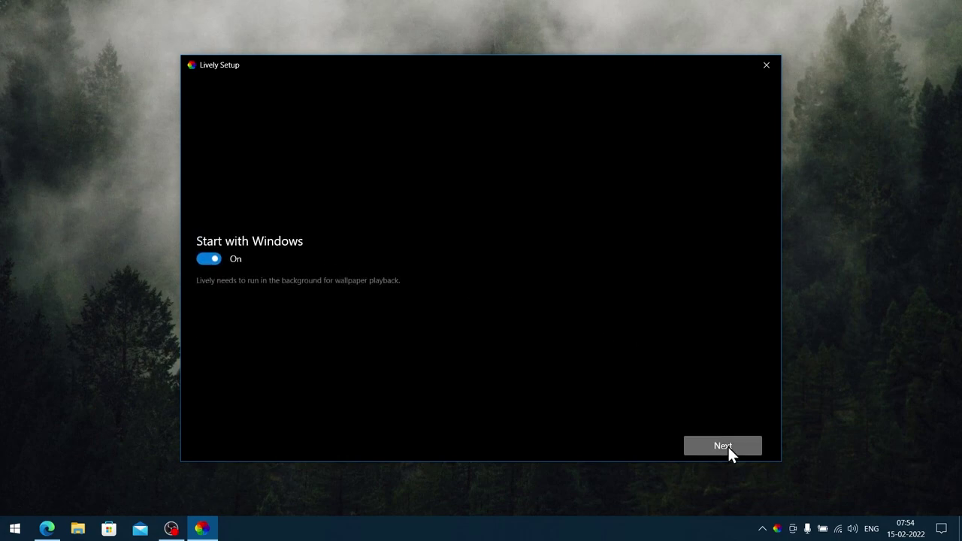
{"action": "left_click", "coordinate": [727, 446]}
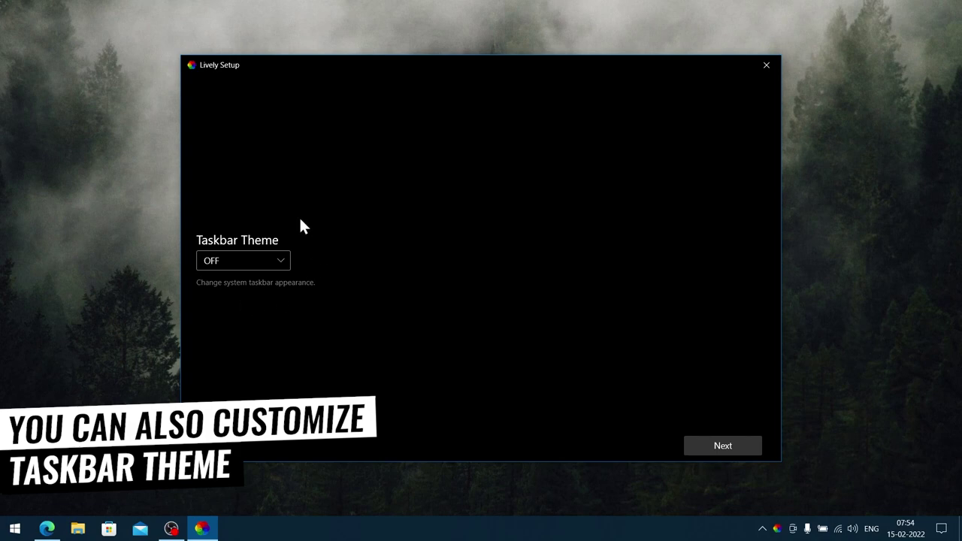
Set the taskbar theme to Clear, complete the Lively setup and minimize the Lively Wallpaper window.
{"action": "left_click", "coordinate": [241, 256]}
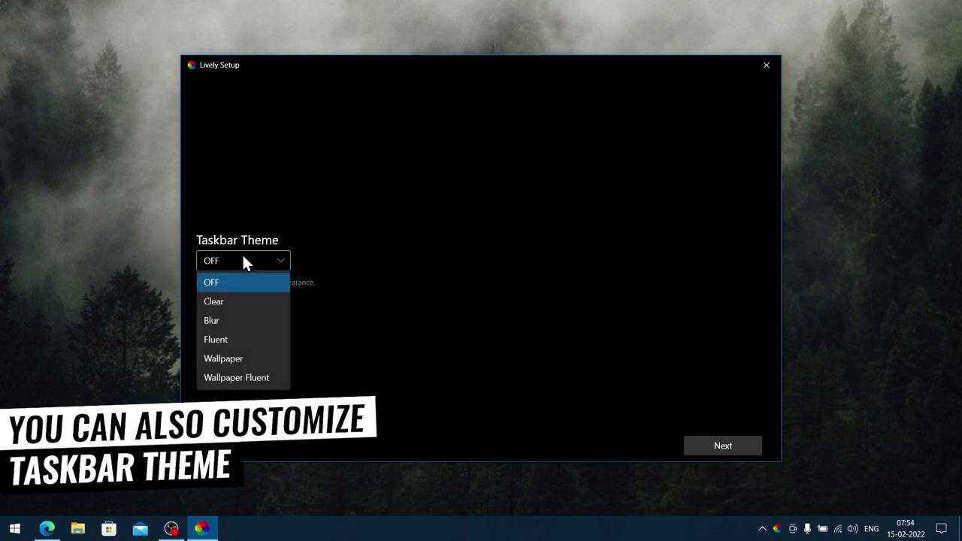
{"action": "left_click", "coordinate": [235, 301]}
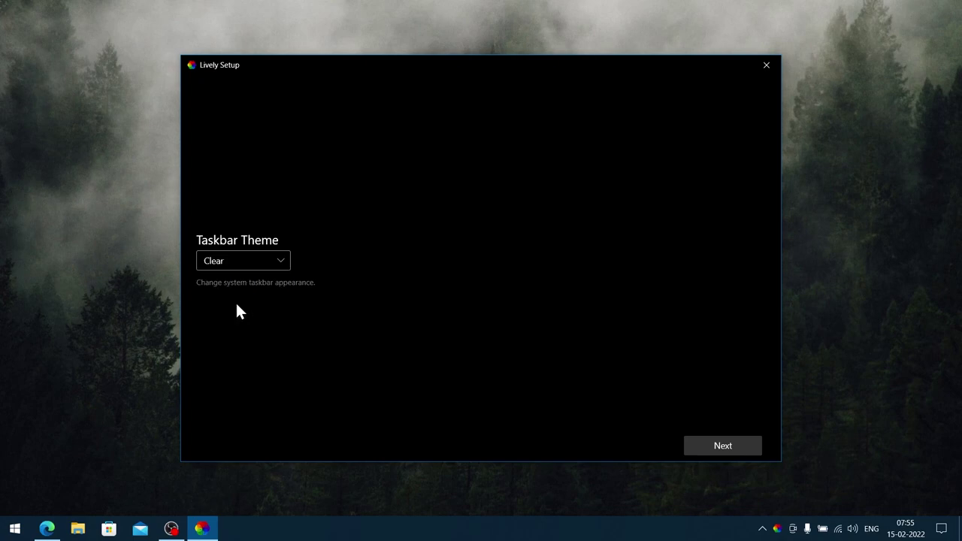
{"action": "left_click", "coordinate": [715, 450]}
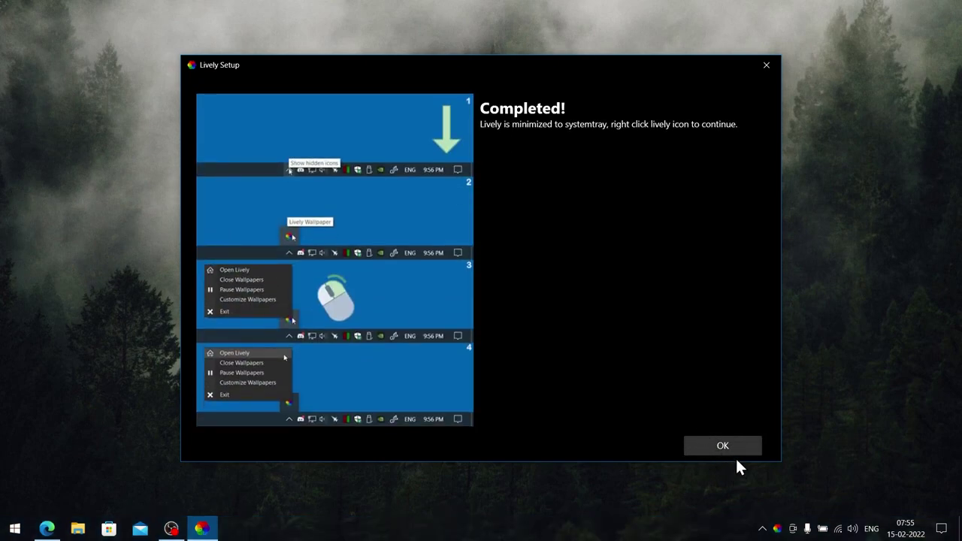
{"action": "left_click", "coordinate": [716, 451]}
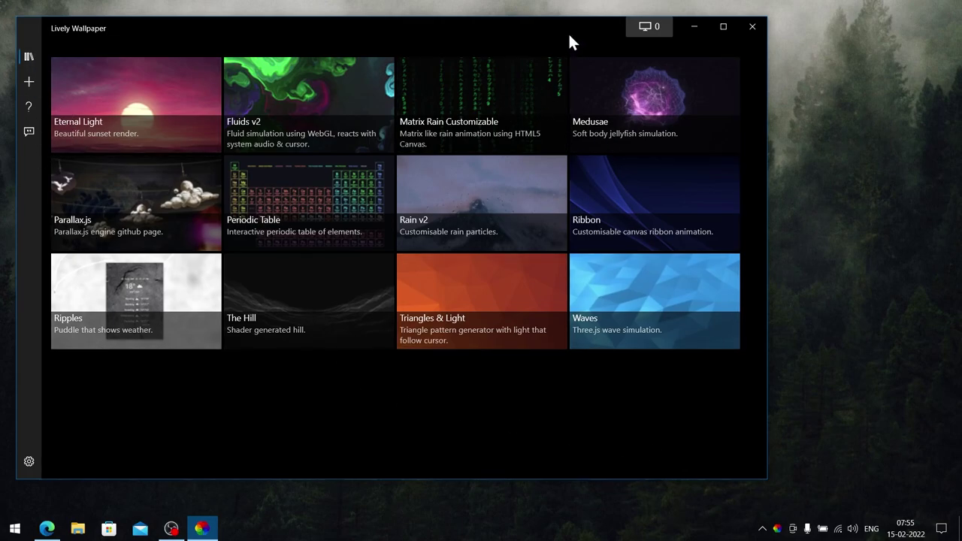
{"action": "left_click_drag", "start_coordinate": [568, 33], "coordinate": [649, 54]}
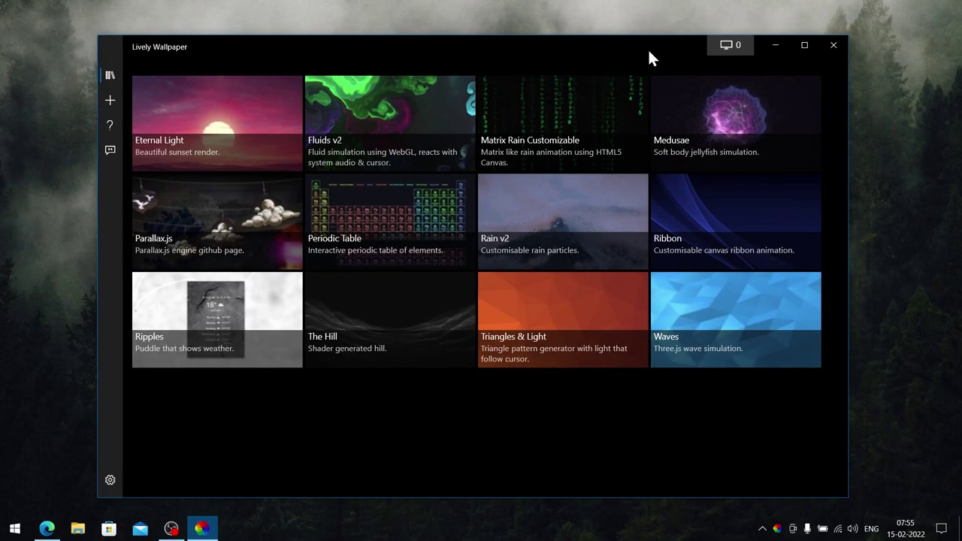
{"action": "left_click", "coordinate": [774, 48]}
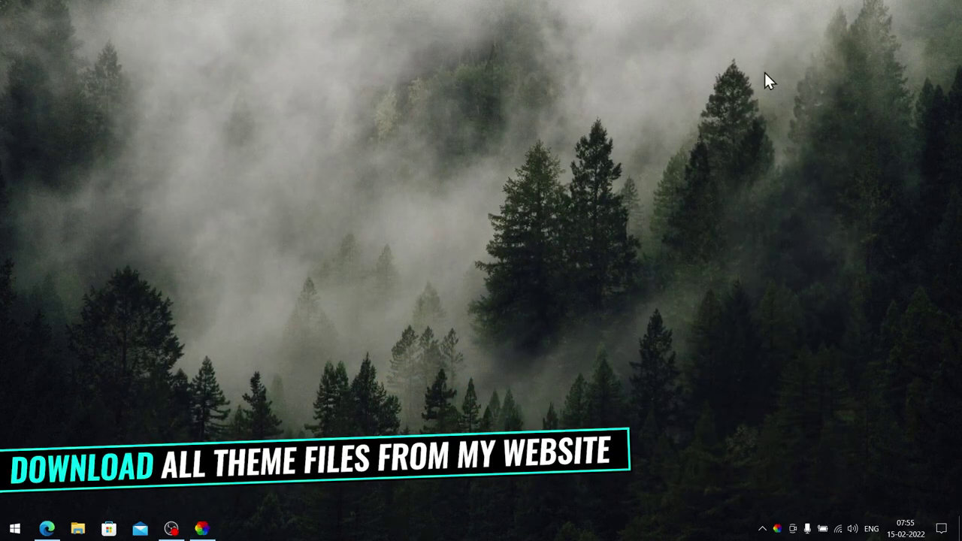
Switch to Microsoft Edge and download Doctor Strange Wallpaper Theme.zip through the Theme Zip File link on the Doctor Strange Live Wallpaper page.
{"action": "left_click", "coordinate": [43, 530]}
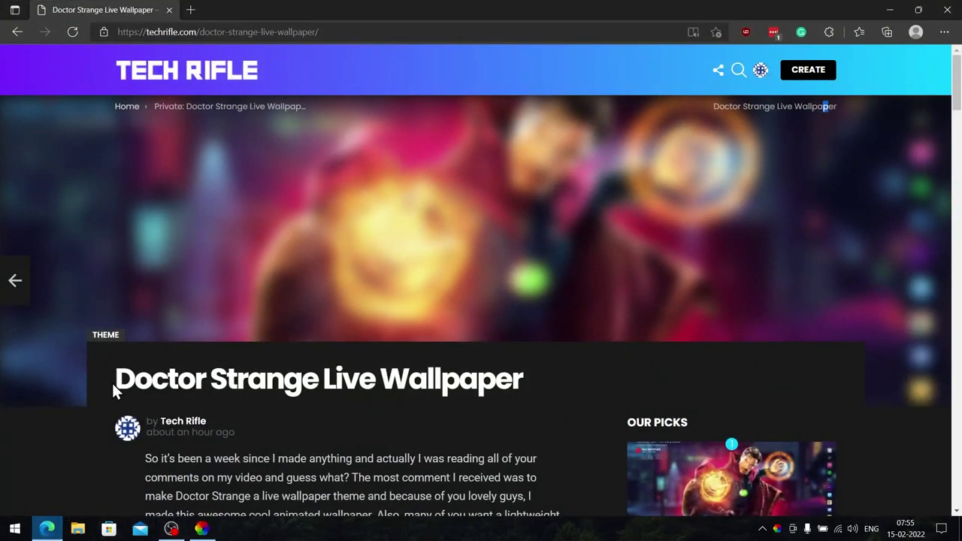
{"action": "left_click_drag", "start_coordinate": [113, 385], "coordinate": [515, 382]}
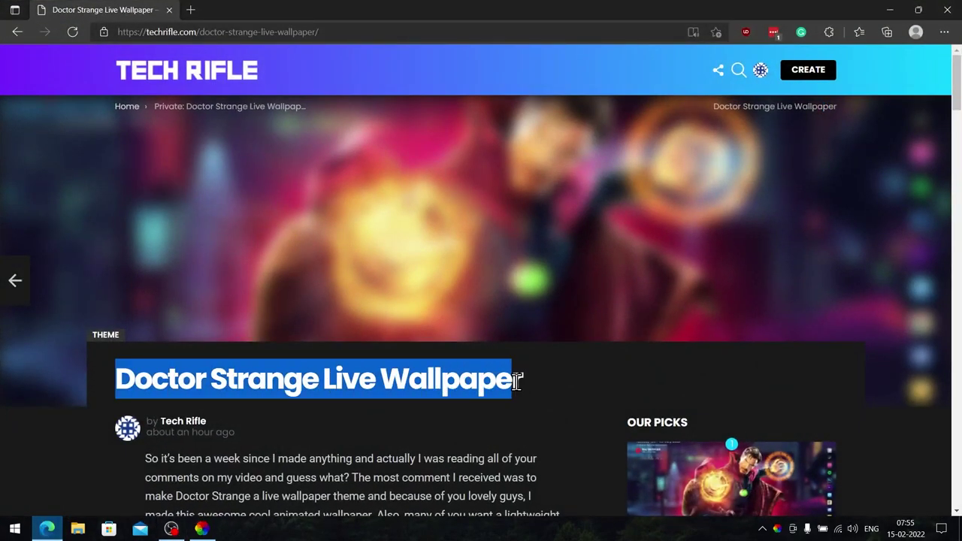
{"action": "left_click", "coordinate": [517, 382]}
{"action": "scroll", "coordinate": [954, 113], "scroll_direction": "down", "scroll_amount": 5}
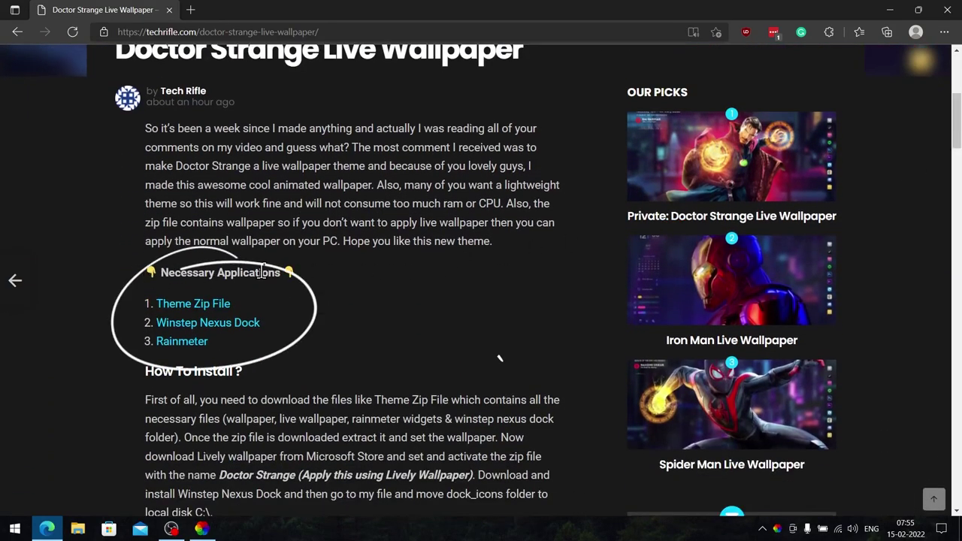
{"action": "left_click", "coordinate": [169, 303]}
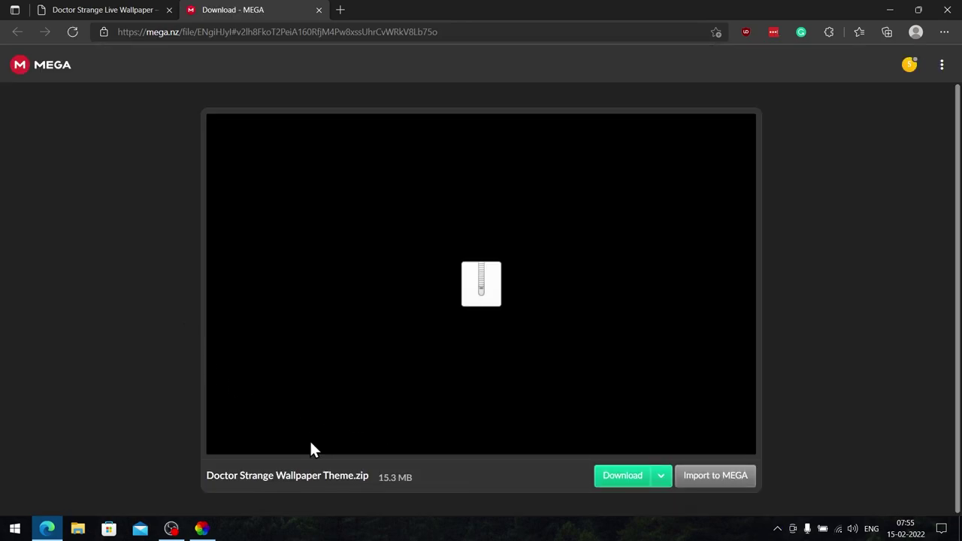
{"action": "left_click", "coordinate": [605, 475]}
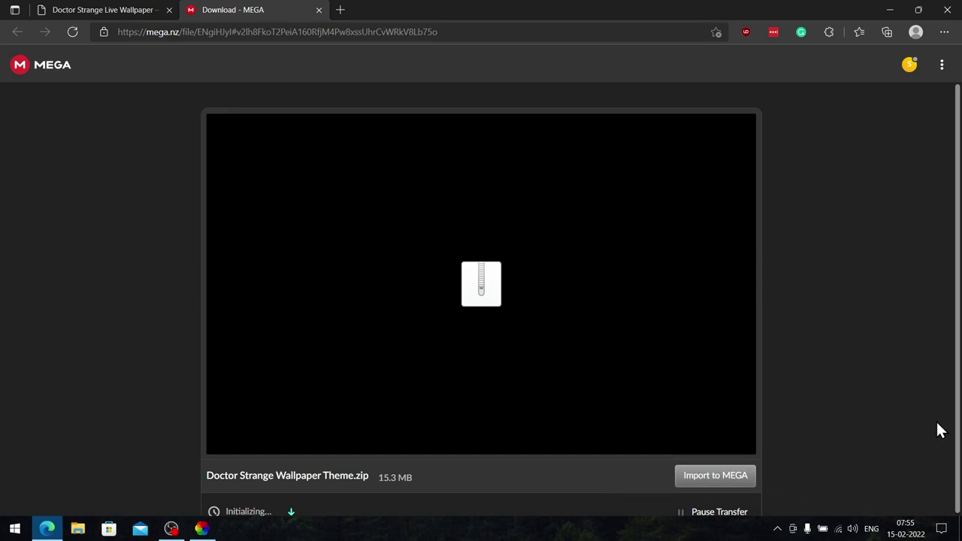
{"action": "left_click_drag", "start_coordinate": [957, 429], "coordinate": [957, 463]}
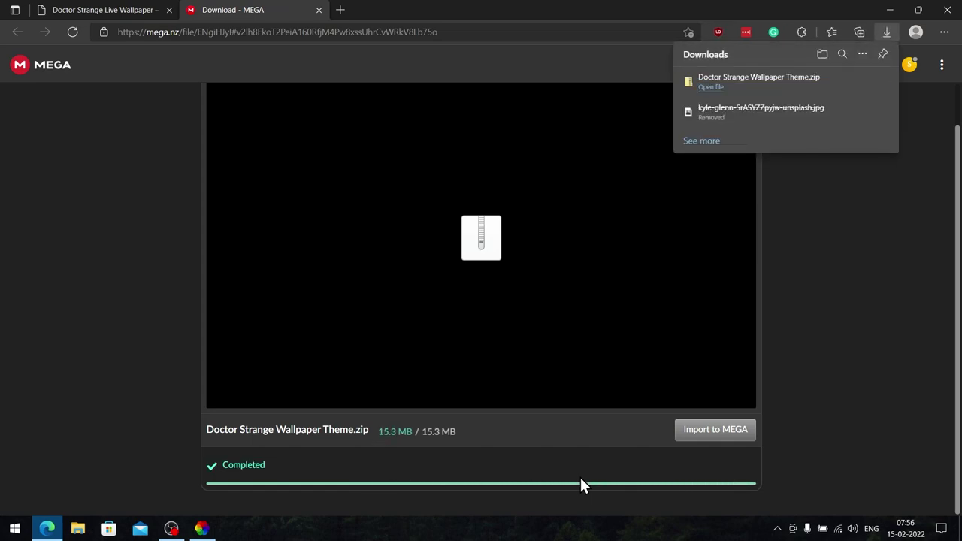
{"action": "left_click", "coordinate": [319, 11]}
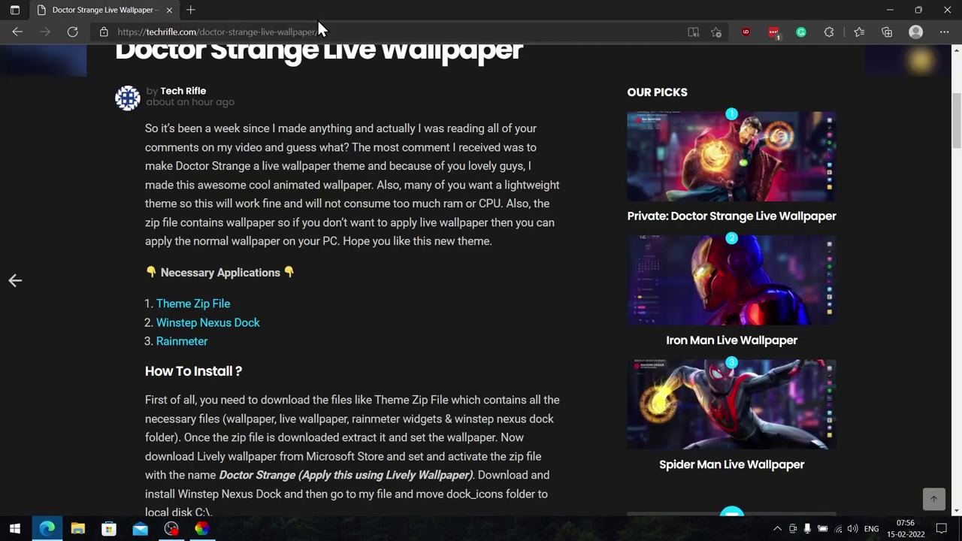
Download the free Winstep Nexus edition through the article's Winstep Nexus Dock link and close the download page.
{"action": "left_click", "coordinate": [202, 323]}
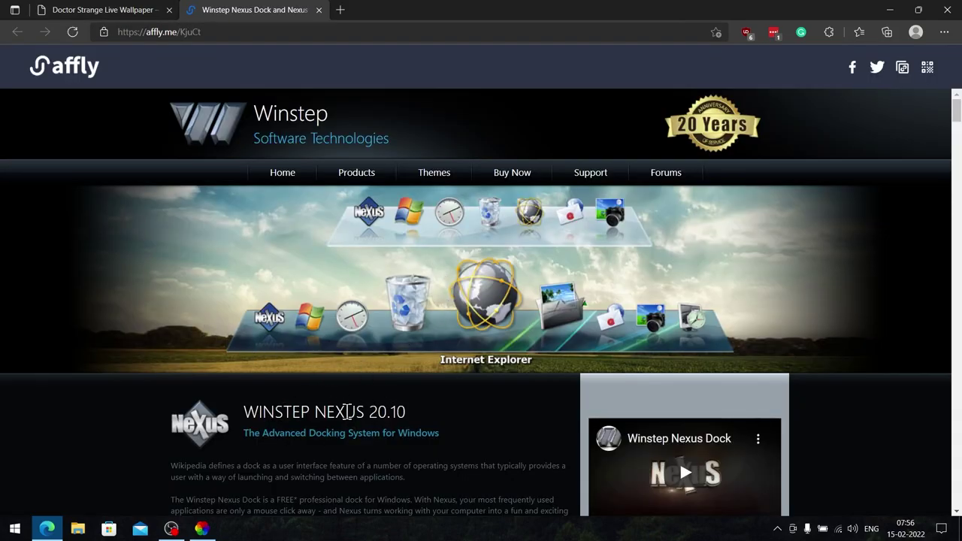
{"action": "left_click_drag", "start_coordinate": [955, 120], "coordinate": [957, 144]}
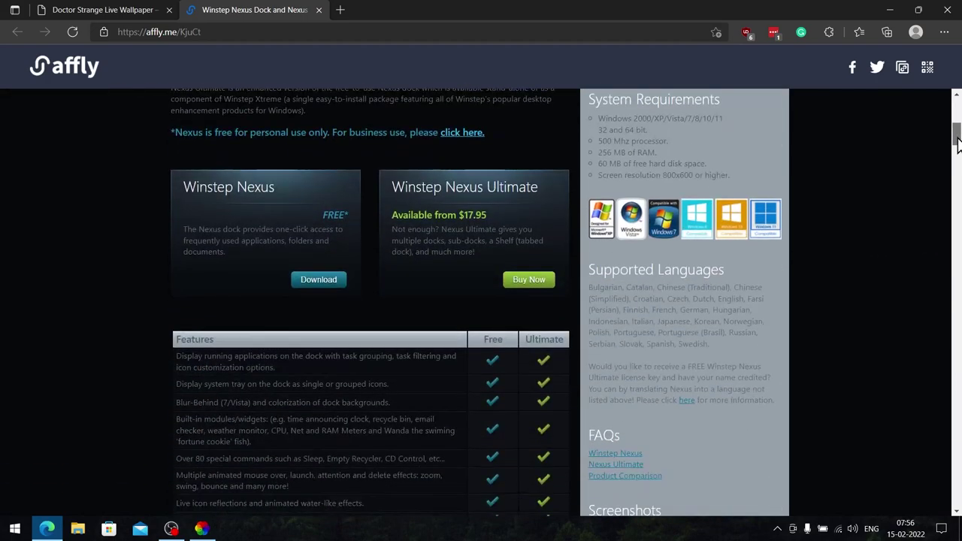
{"action": "left_click_drag", "start_coordinate": [182, 186], "coordinate": [273, 187]}
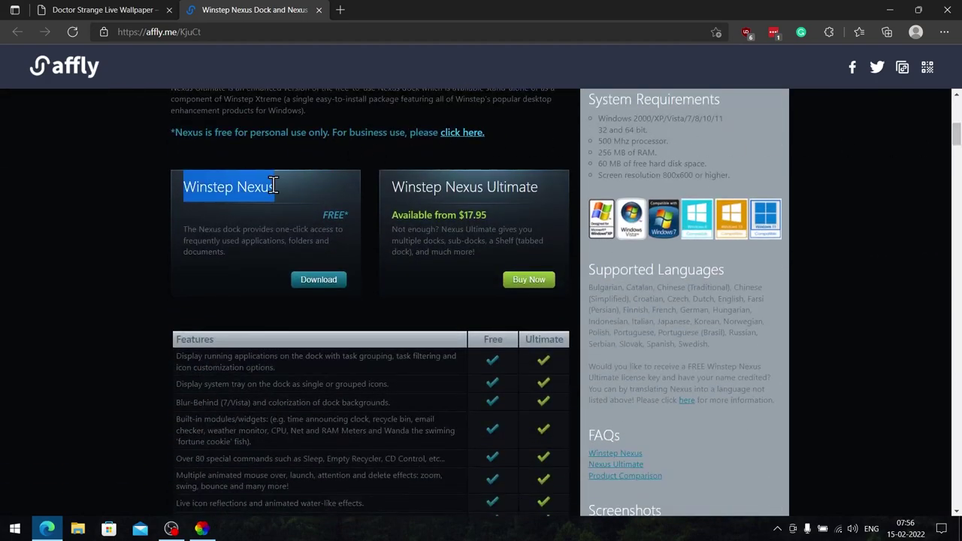
{"action": "left_click", "coordinate": [278, 226]}
{"action": "left_click", "coordinate": [319, 286]}
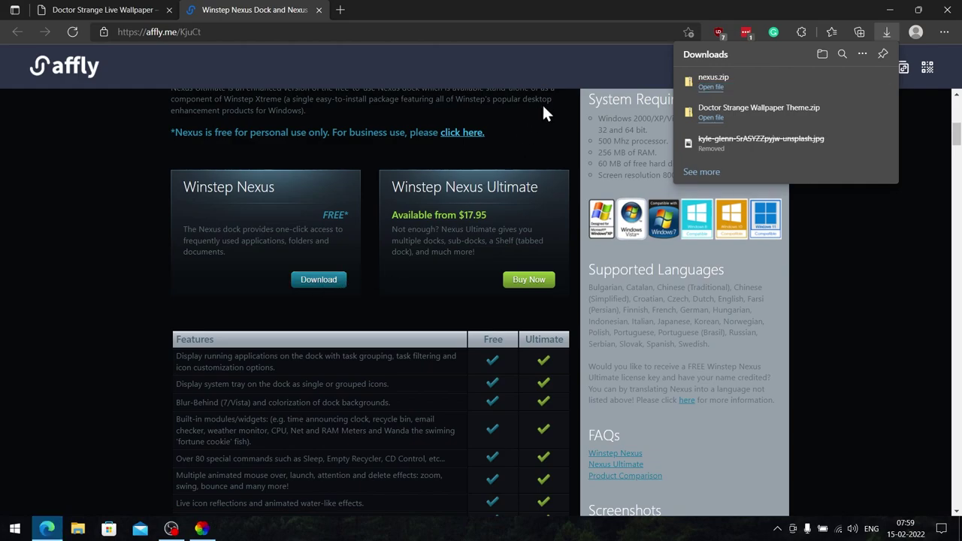
{"action": "left_click", "coordinate": [319, 9]}
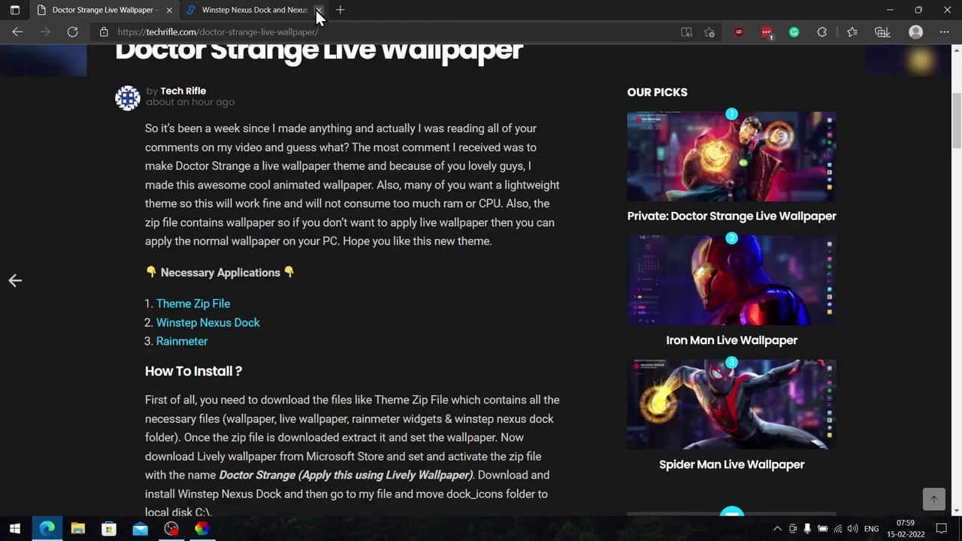
Download the Rainmeter 4.5.11 release through the article's Rainmeter link.
{"action": "left_click", "coordinate": [199, 344]}
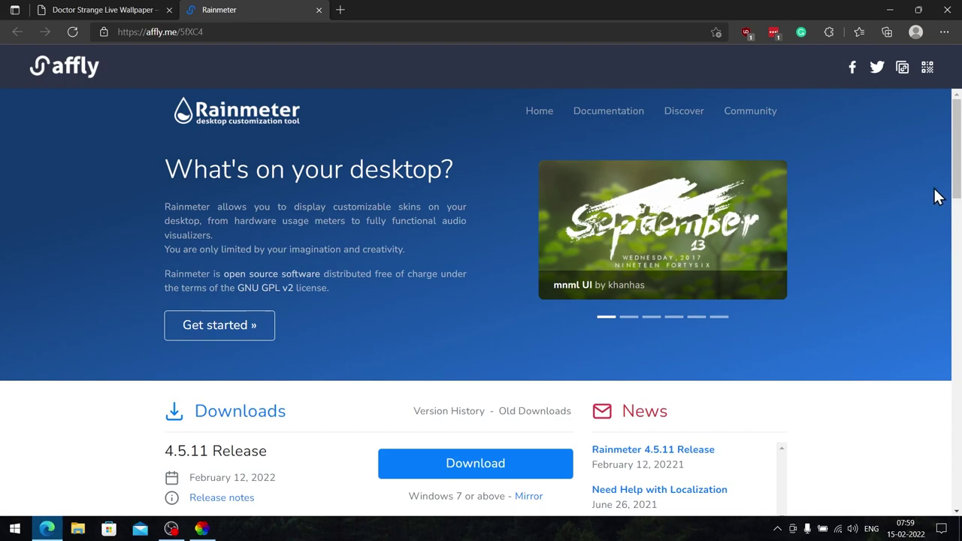
{"action": "left_click_drag", "start_coordinate": [953, 188], "coordinate": [954, 216]}
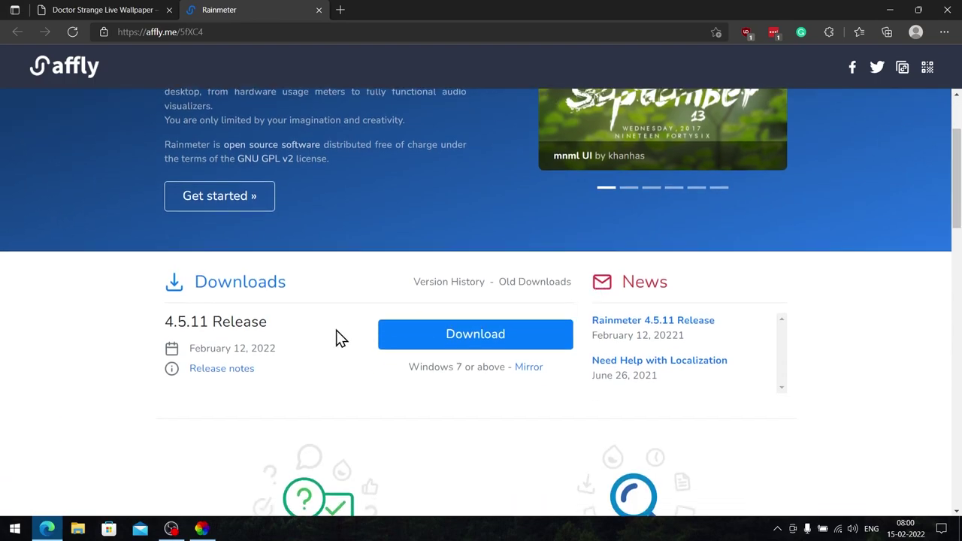
{"action": "left_click", "coordinate": [466, 338]}
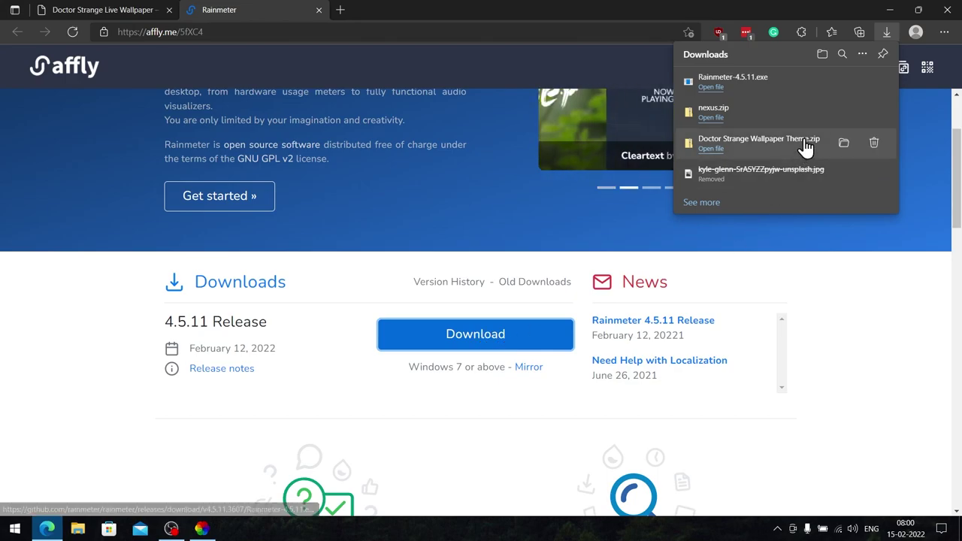
Show the downloaded Rainmeter-4.5.11 file in the Downloads folder and close the Edge browser behind it.
{"action": "left_click", "coordinate": [843, 81]}
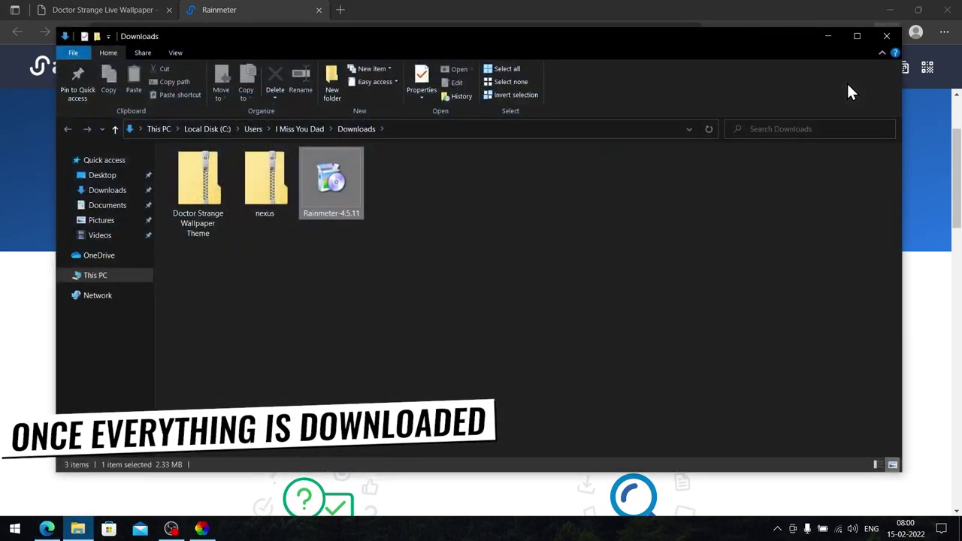
{"action": "left_click", "coordinate": [947, 10]}
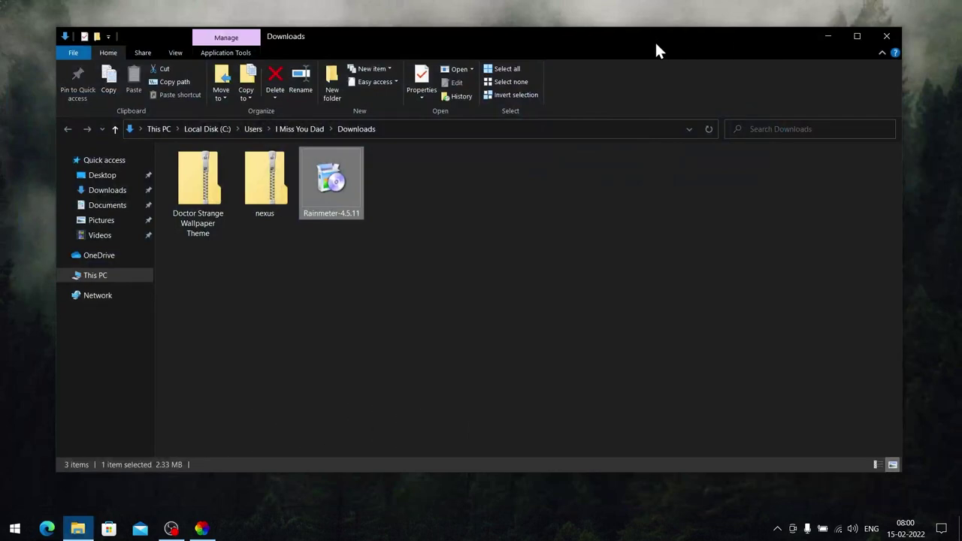
{"action": "left_click_drag", "start_coordinate": [654, 43], "coordinate": [653, 54]}
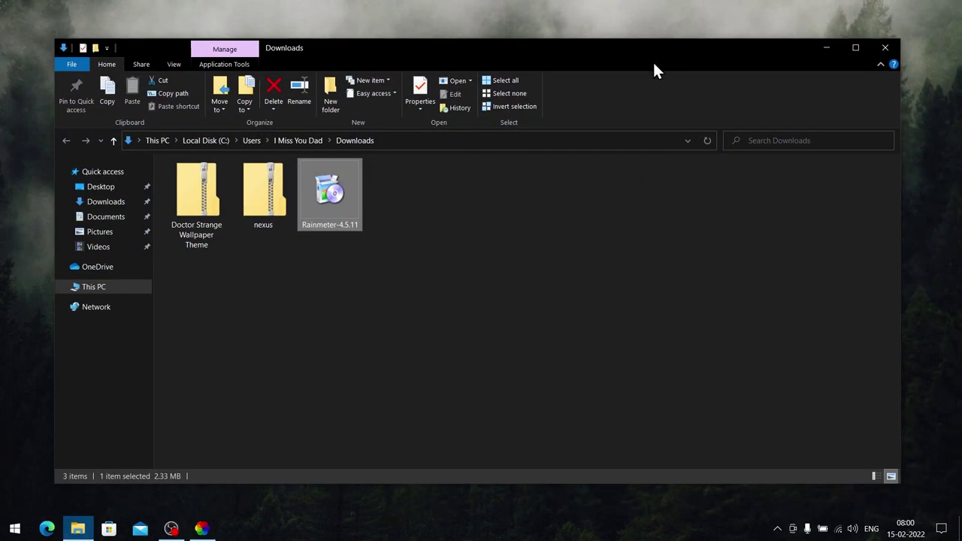
Extract the Doctor Strange Wallpaper Theme zip directly into the Downloads folder with 7-Zip.
{"action": "left_click", "coordinate": [206, 226]}
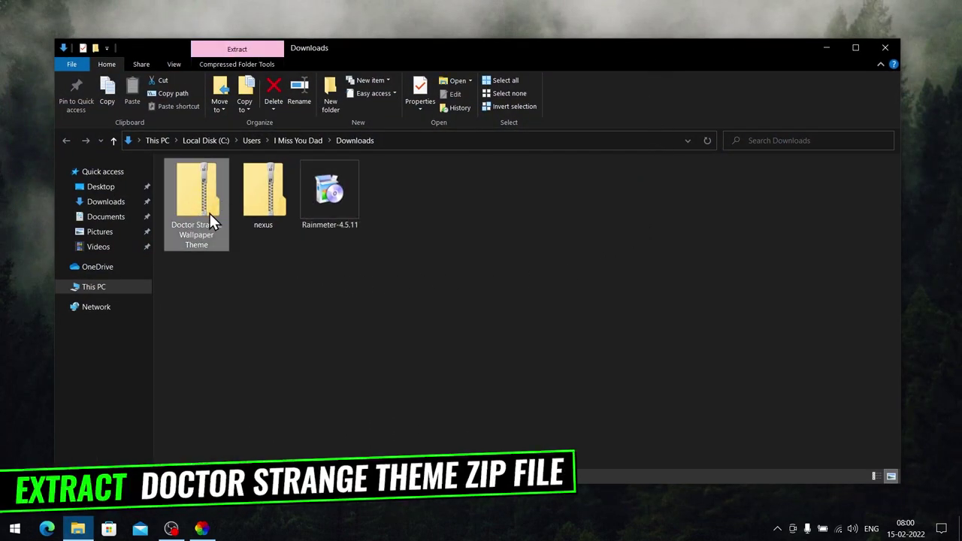
{"action": "right_click", "coordinate": [197, 196]}
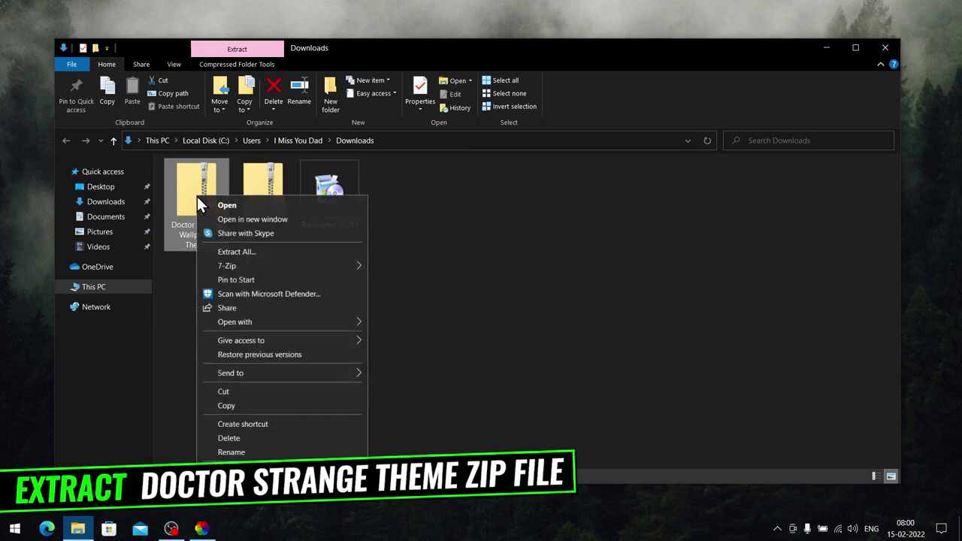
{"action": "mouse_move", "coordinate": [229, 266]}
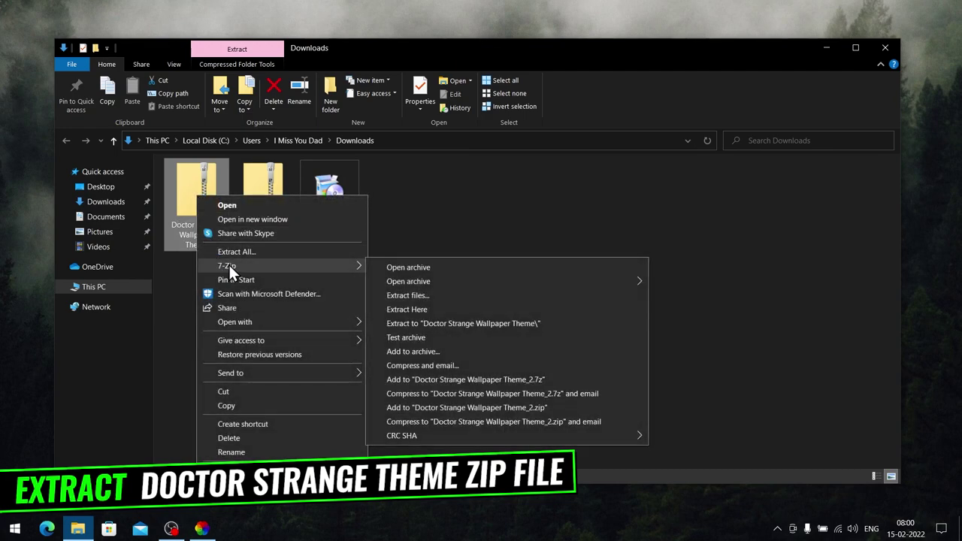
{"action": "left_click", "coordinate": [400, 310]}
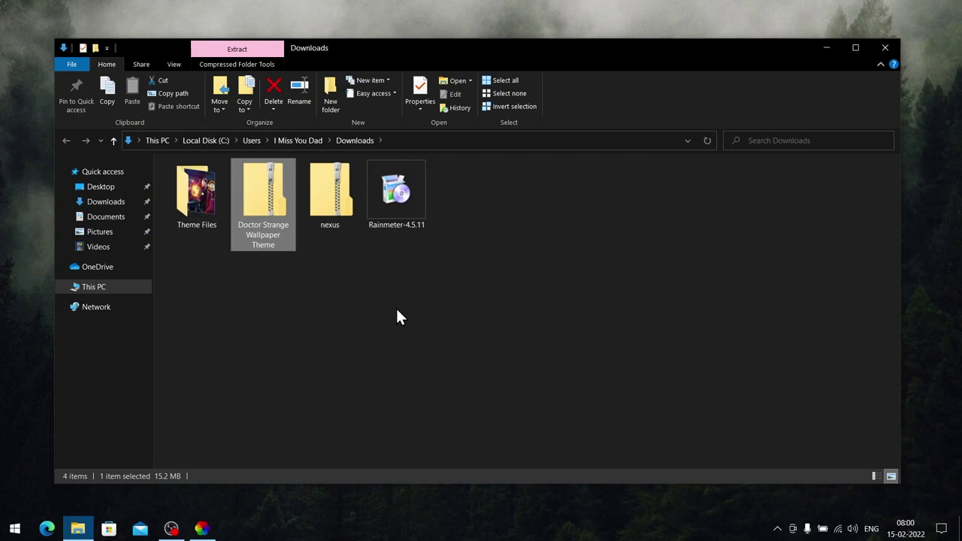
Open the extracted Theme Files folder and display its contents as large icons.
{"action": "left_click", "coordinate": [201, 199]}
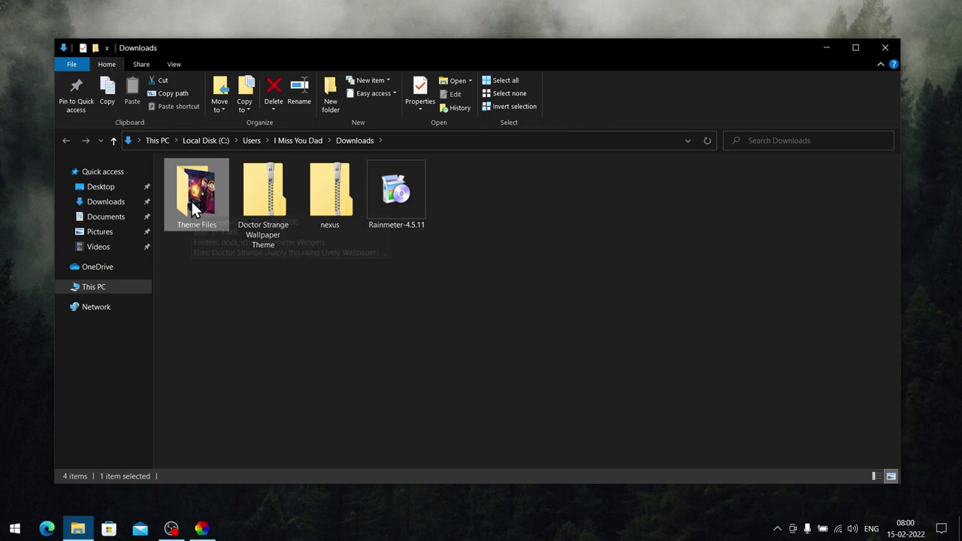
{"action": "right_click", "coordinate": [190, 199]}
{"action": "left_click", "coordinate": [210, 210]}
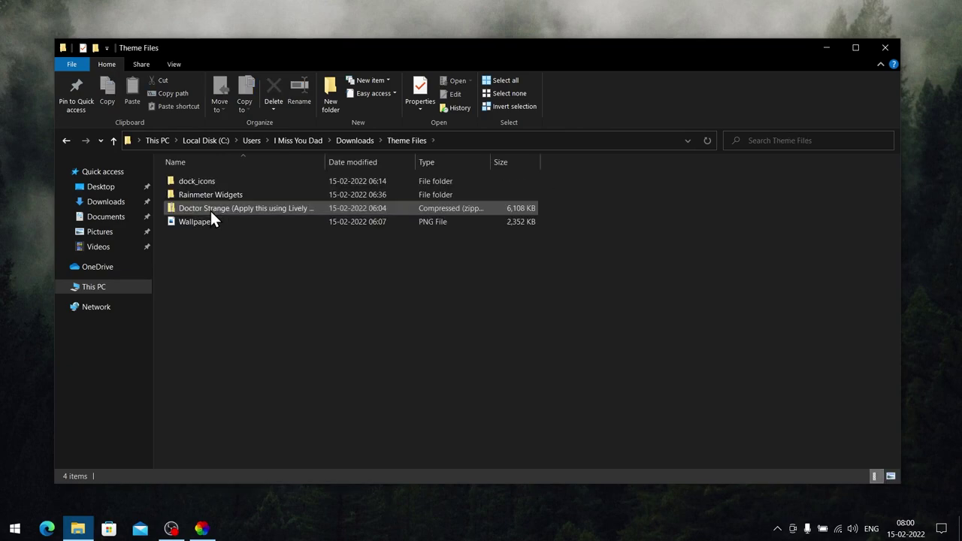
{"action": "left_click", "coordinate": [182, 63]}
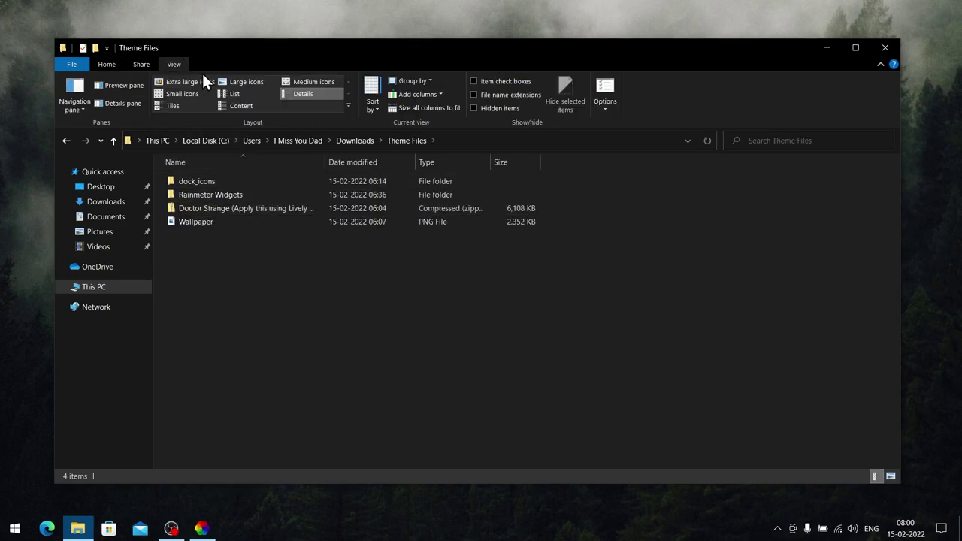
{"action": "left_click", "coordinate": [255, 83]}
Set the Wallpaper image from Theme Files as the desktop background and minimize the folder window.
{"action": "left_click", "coordinate": [398, 192]}
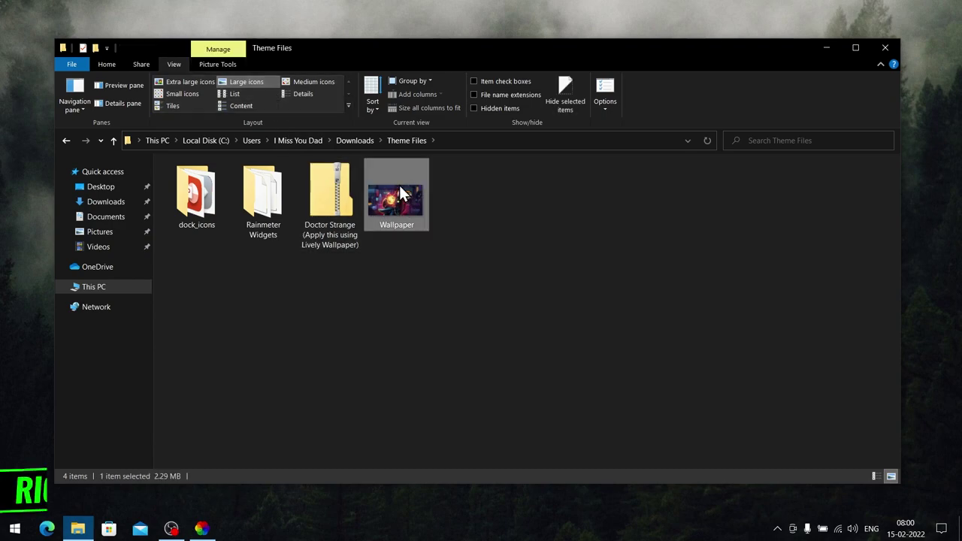
{"action": "right_click", "coordinate": [388, 198]}
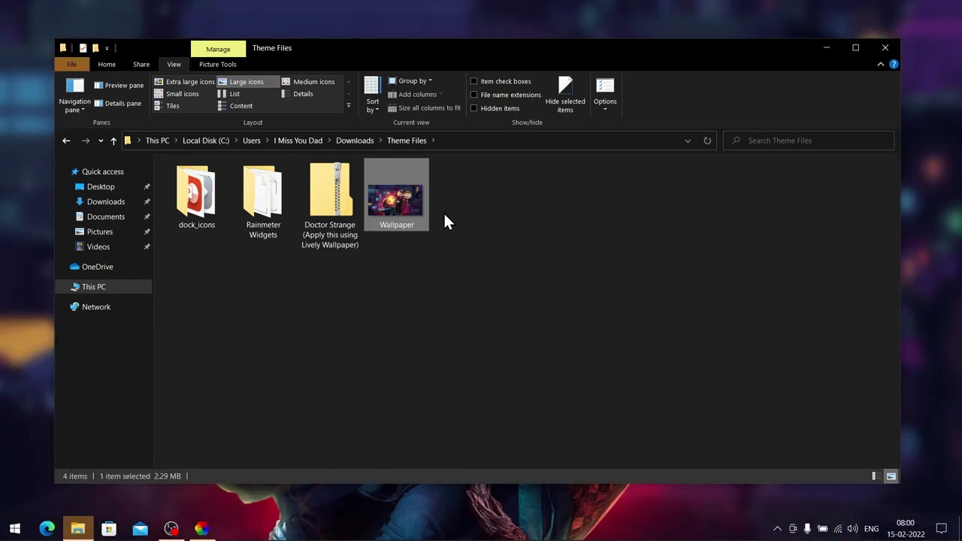
{"action": "left_click", "coordinate": [823, 48]}
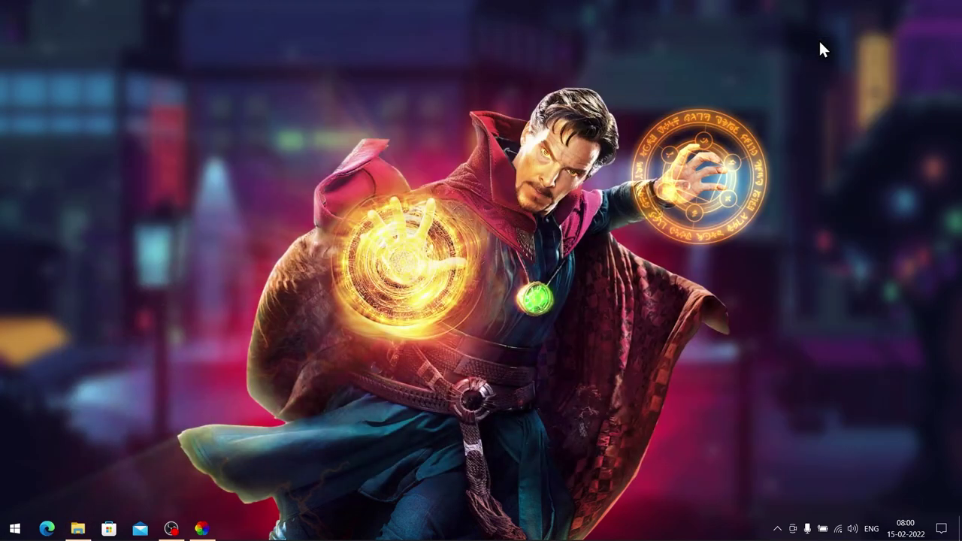
Bring back the Theme Files window and select the Doctor Strange (Apply this using Lively Wallpaper) zip.
{"action": "left_click", "coordinate": [78, 529]}
{"action": "left_click", "coordinate": [319, 279]}
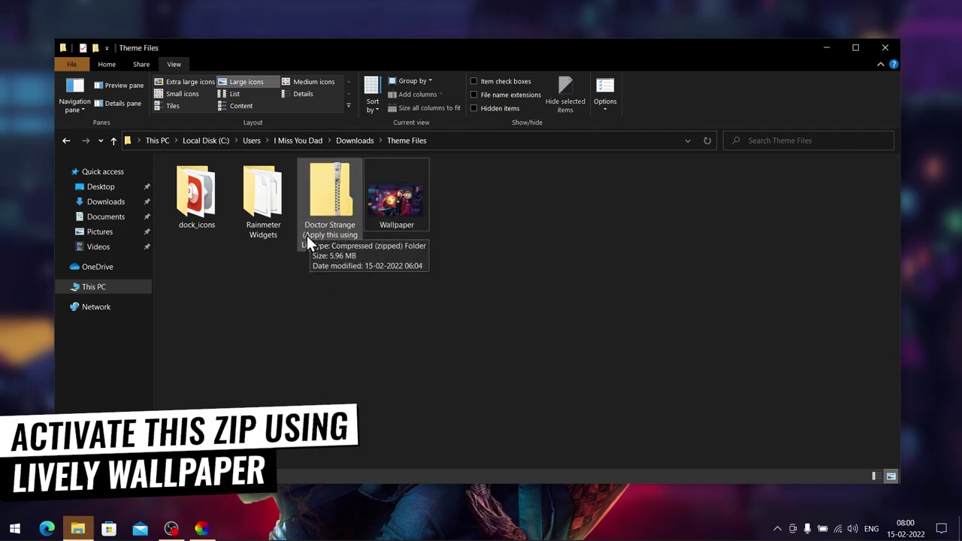
{"action": "left_click", "coordinate": [328, 250]}
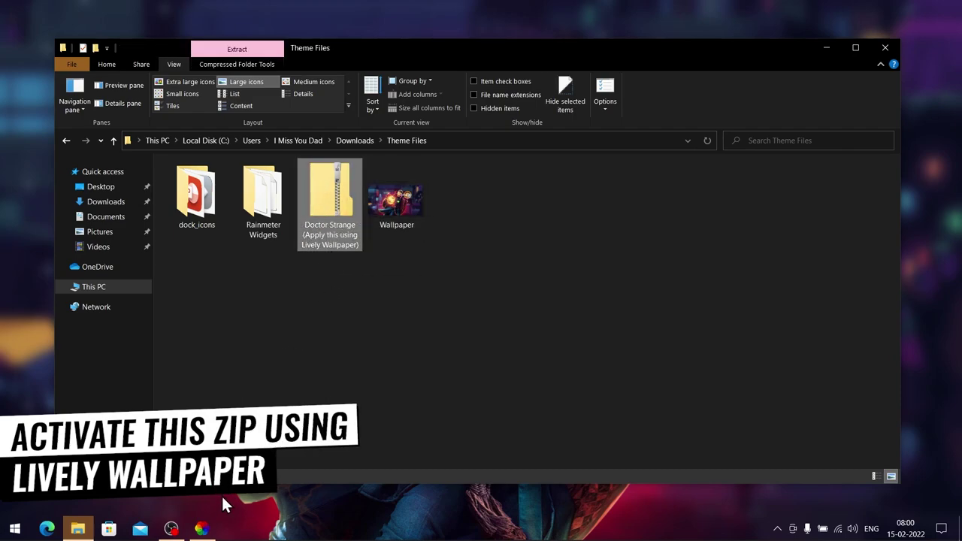
Switch to Lively Wallpaper and add the Doctor Strange (Apply this using Lively Wallpaper) zip from Downloads > Theme Files to its library.
{"action": "left_click", "coordinate": [202, 528]}
{"action": "left_click_drag", "start_coordinate": [294, 44], "coordinate": [661, 70]}
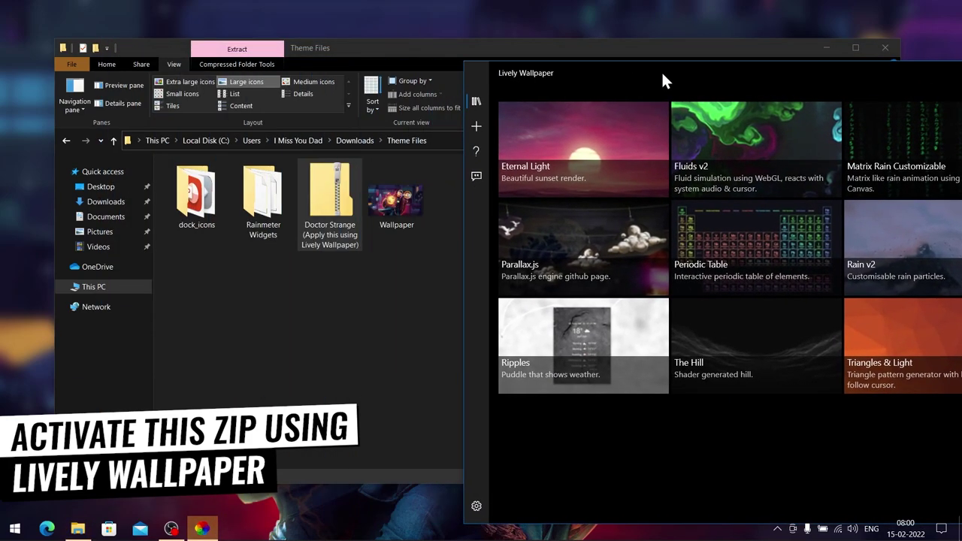
{"action": "left_click", "coordinate": [475, 125]}
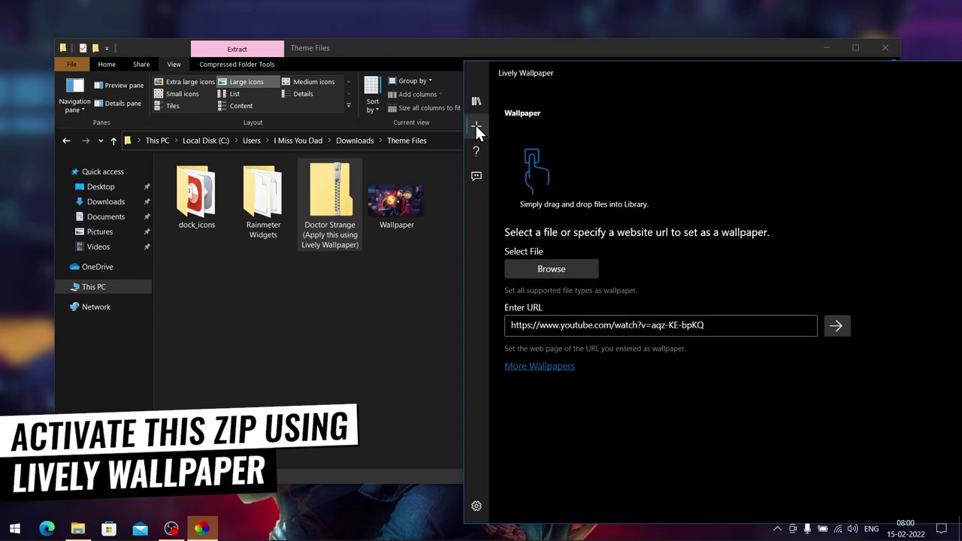
{"action": "left_click", "coordinate": [553, 269]}
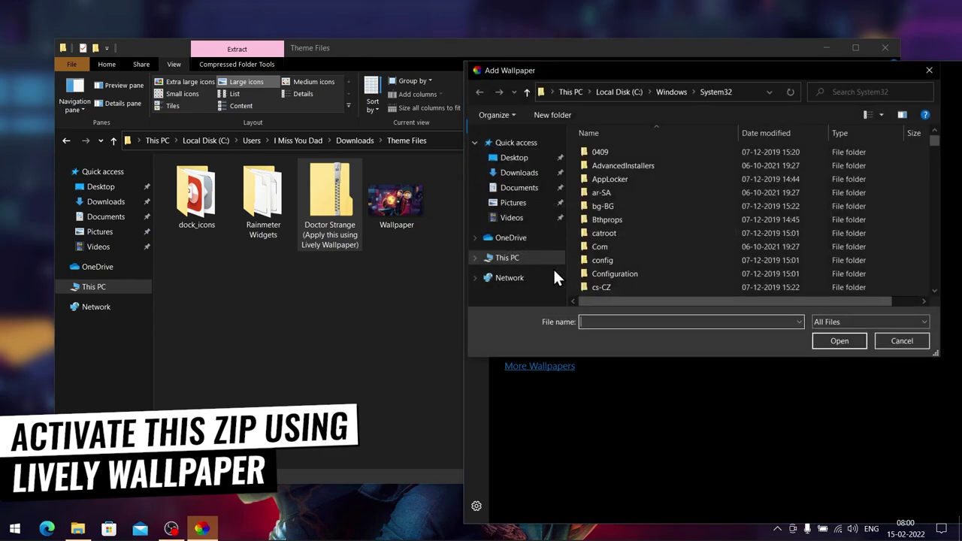
{"action": "left_click", "coordinate": [529, 180]}
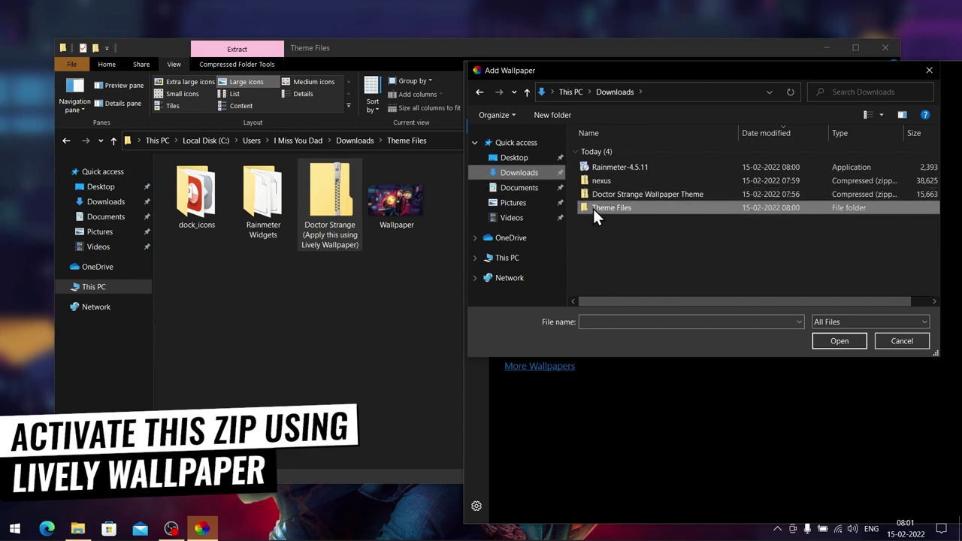
{"action": "left_click", "coordinate": [592, 208]}
{"action": "right_click", "coordinate": [613, 207]}
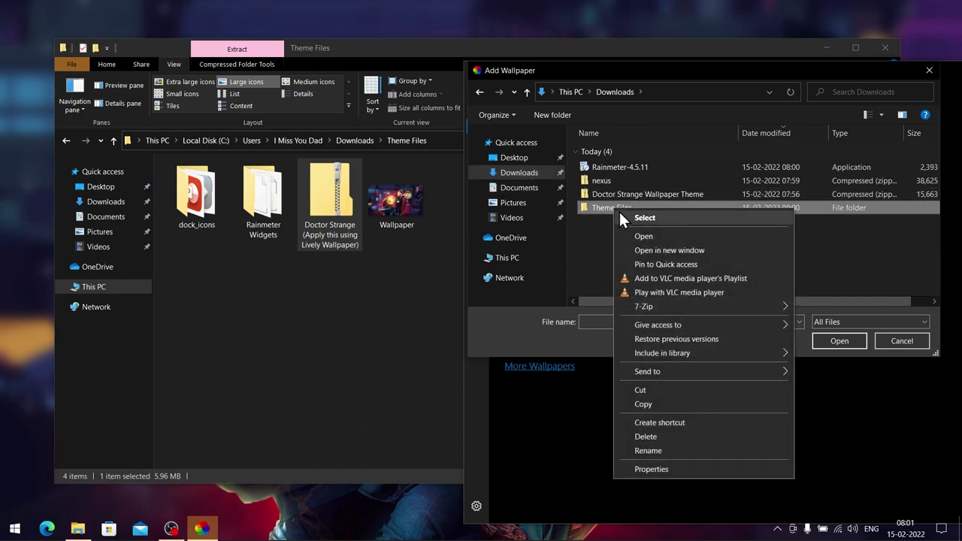
{"action": "left_click", "coordinate": [627, 232]}
{"action": "left_click", "coordinate": [599, 179]}
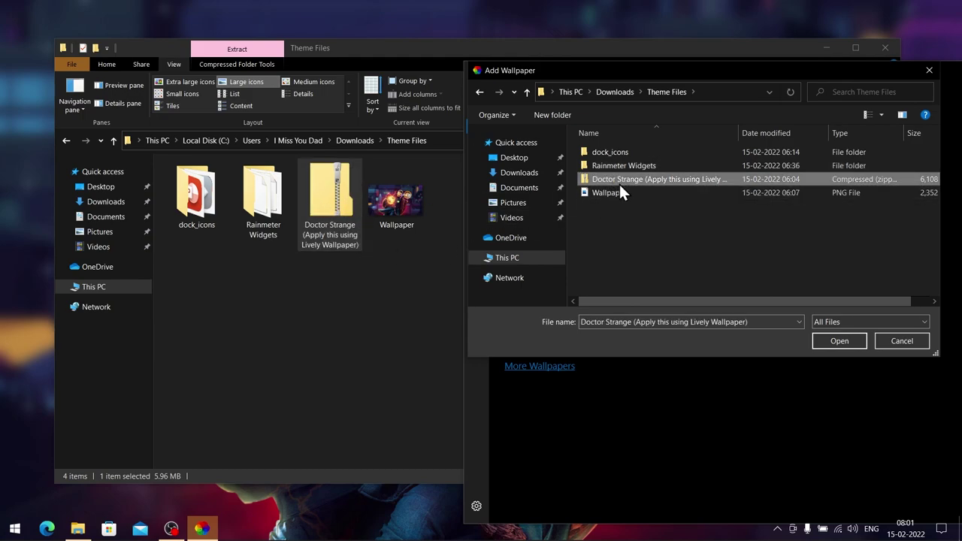
{"action": "left_click", "coordinate": [822, 339]}
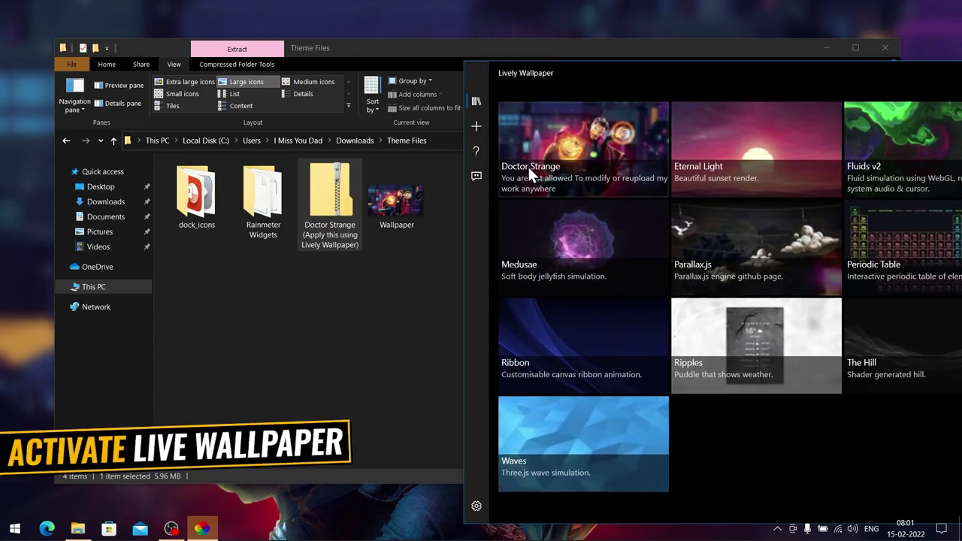
Activate the Doctor Strange live wallpaper, close the Lively window and minimize the Theme Files window.
{"action": "left_click_drag", "start_coordinate": [652, 69], "coordinate": [447, 59]}
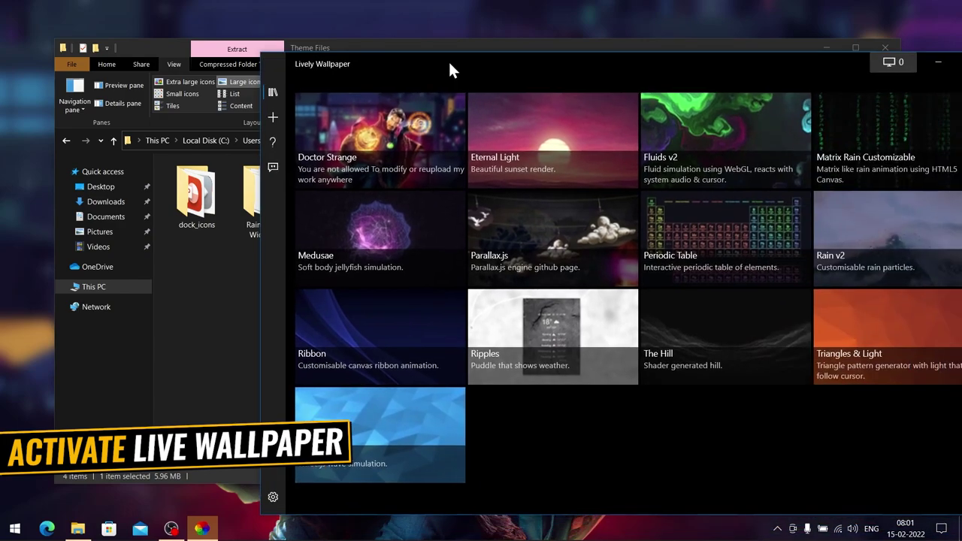
{"action": "left_click", "coordinate": [411, 124]}
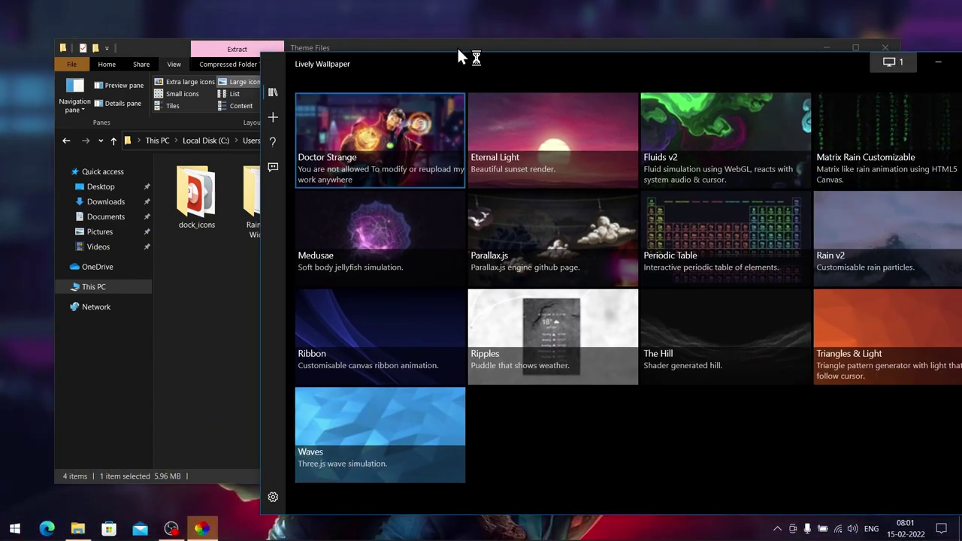
{"action": "left_click_drag", "start_coordinate": [492, 66], "coordinate": [348, 60]}
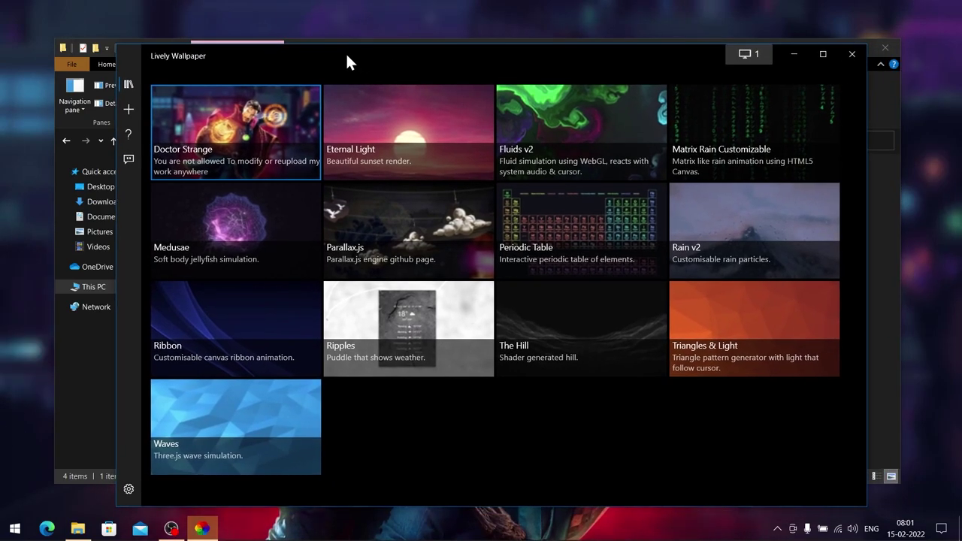
{"action": "left_click", "coordinate": [853, 57]}
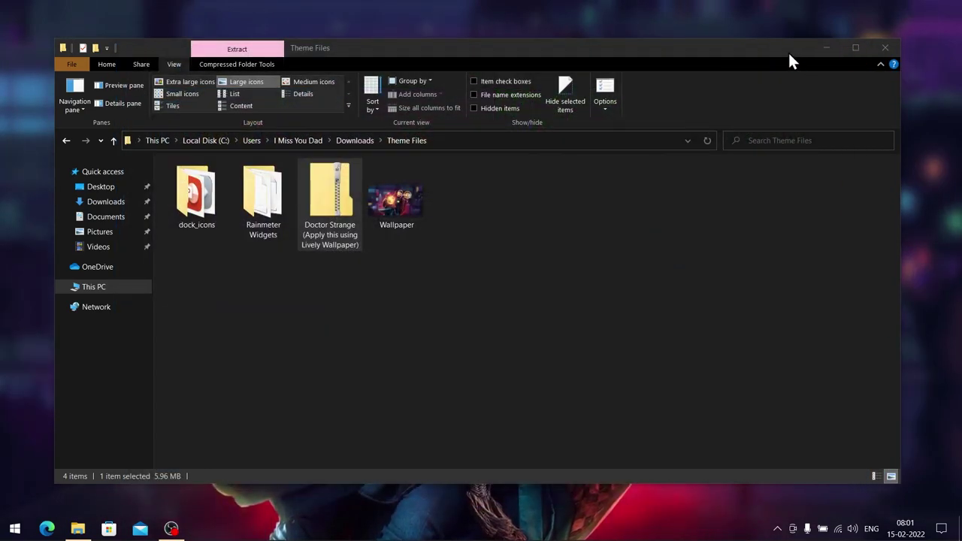
{"action": "left_click", "coordinate": [826, 50]}
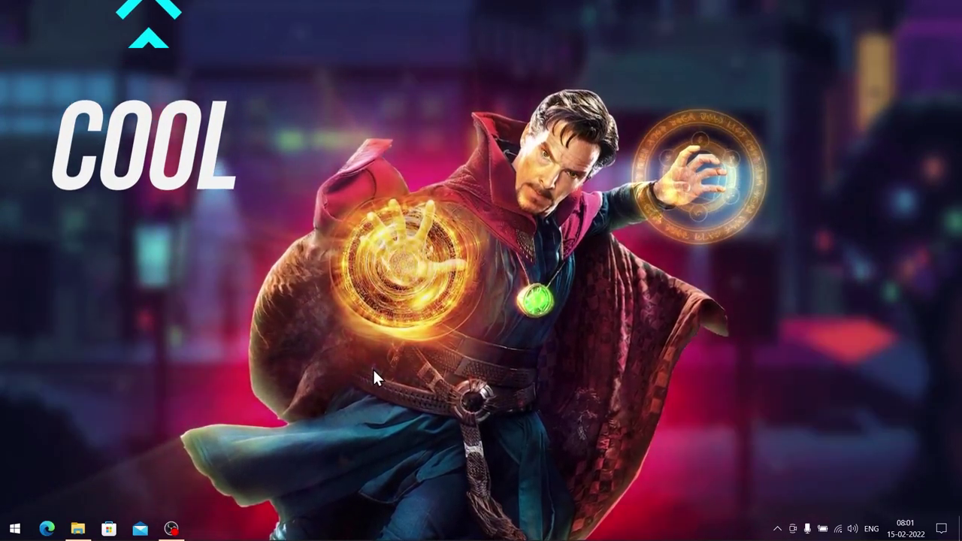
Move the Lively icon out of the hidden tray icons onto the taskbar and reopen Lively from it.
{"action": "left_click", "coordinate": [777, 528]}
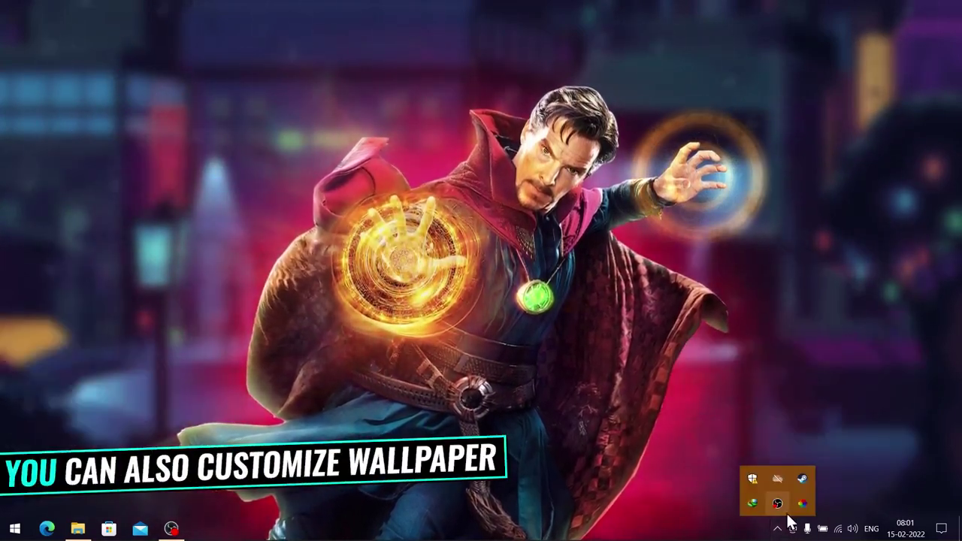
{"action": "left_click_drag", "start_coordinate": [801, 503], "coordinate": [778, 529]}
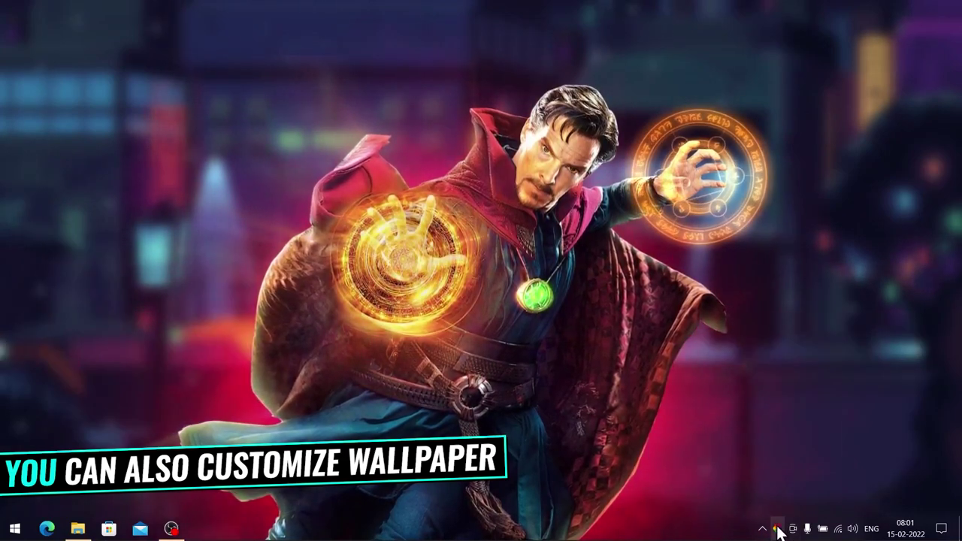
{"action": "right_click", "coordinate": [776, 529]}
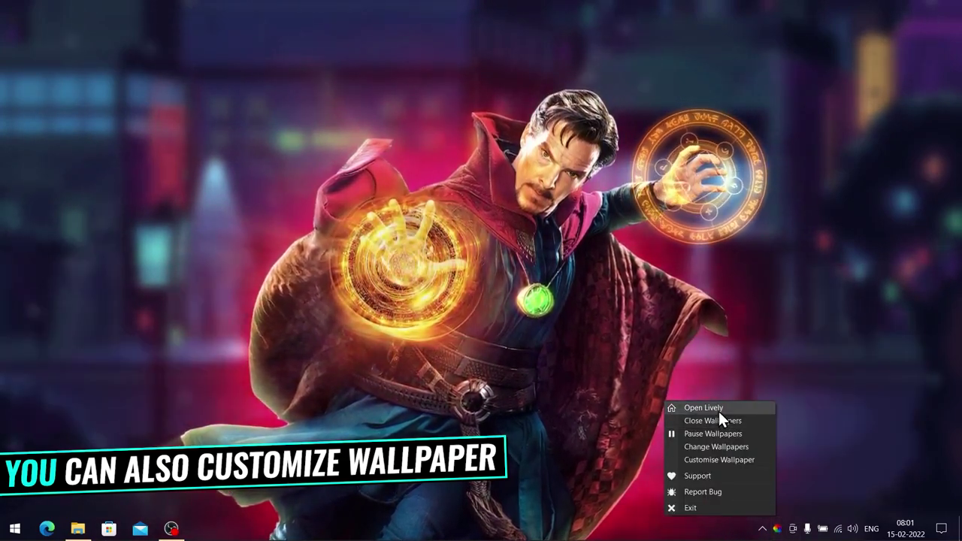
{"action": "left_click", "coordinate": [715, 408]}
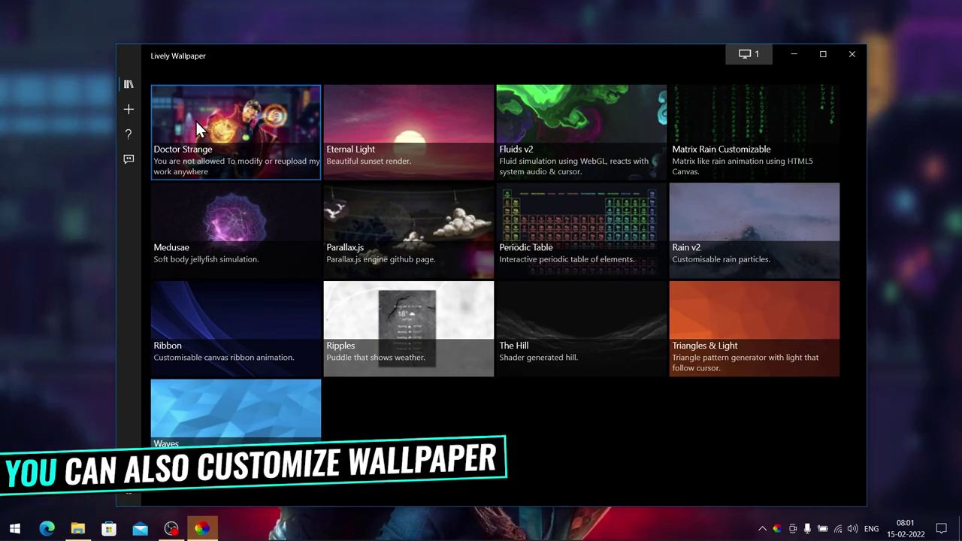
Customise the Doctor Strange wallpaper by slightly increasing its saturation and close the customisation dialog.
{"action": "right_click", "coordinate": [242, 117]}
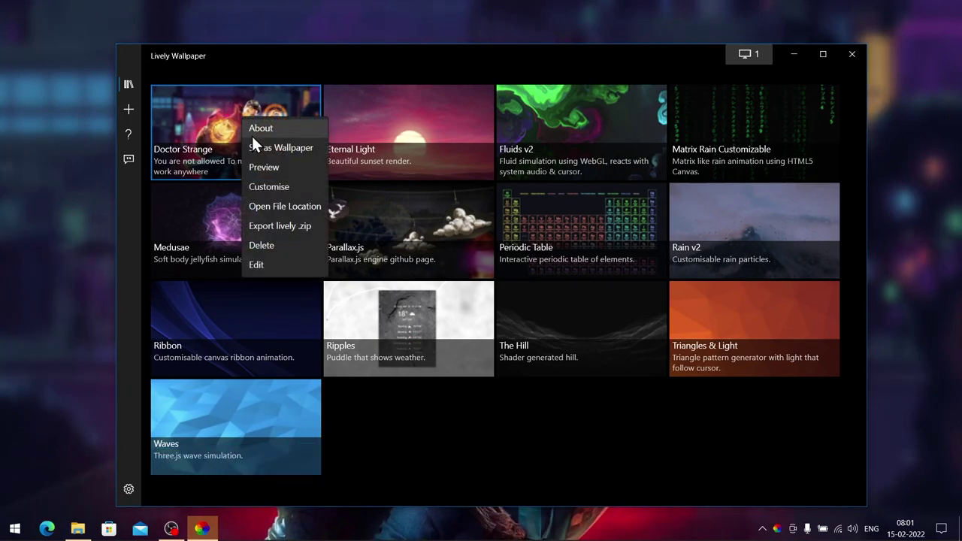
{"action": "left_click", "coordinate": [282, 188]}
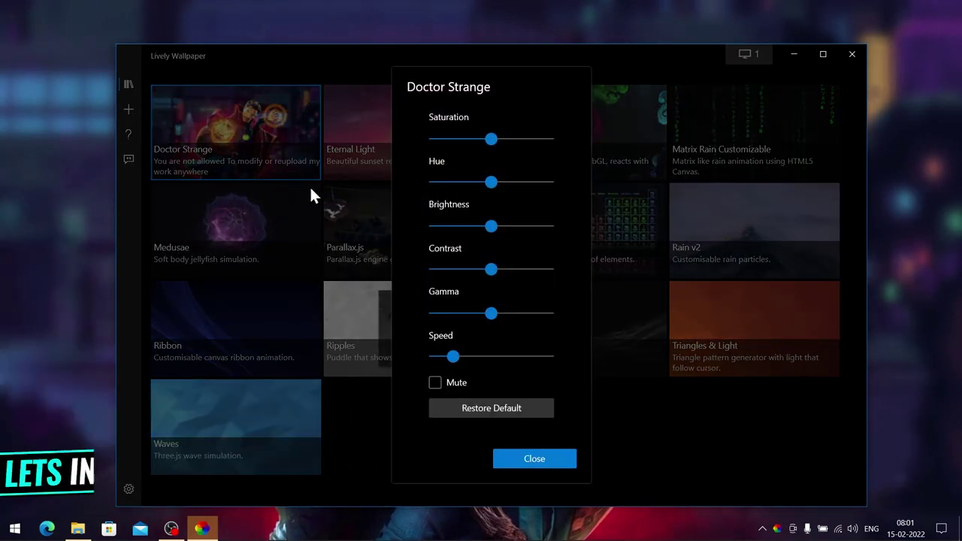
{"action": "left_click_drag", "start_coordinate": [485, 141], "coordinate": [494, 138]}
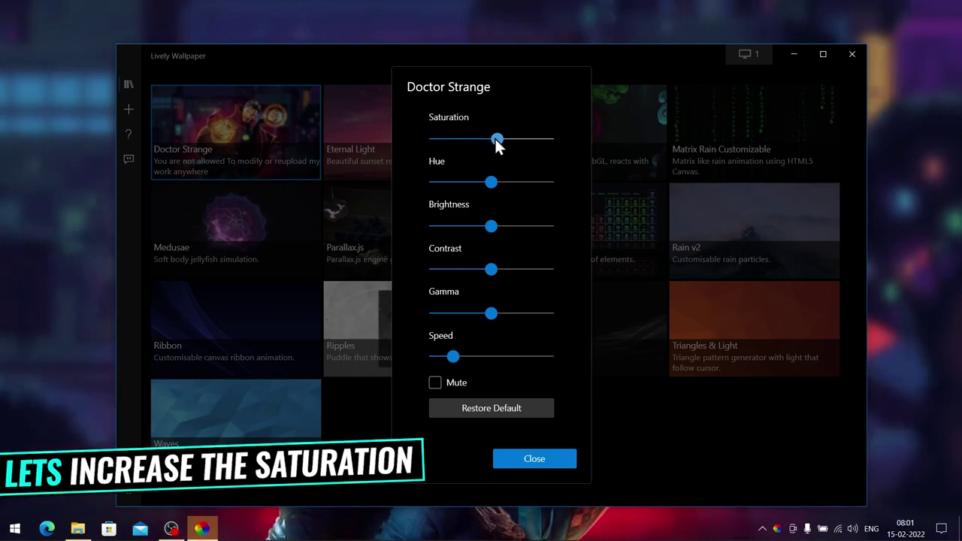
{"action": "left_click", "coordinate": [530, 460]}
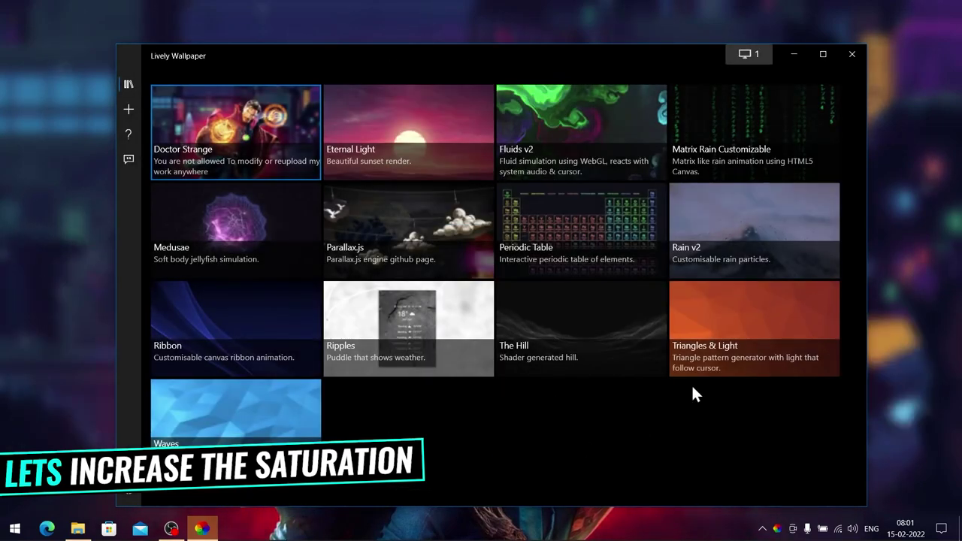
Close the Lively window and move the dock_icons folder from Theme Files to the root of Local Disk (C:).
{"action": "left_click", "coordinate": [843, 53]}
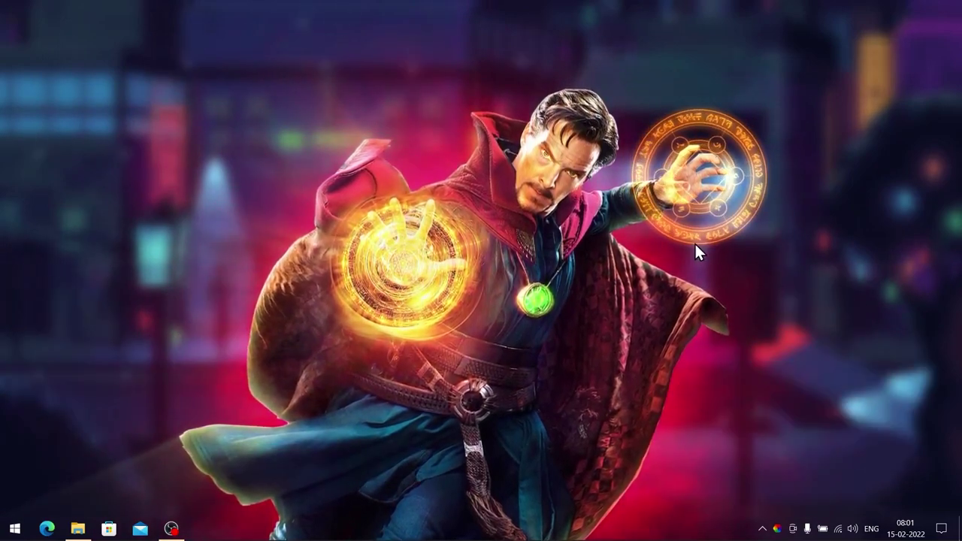
{"action": "left_click", "coordinate": [77, 529]}
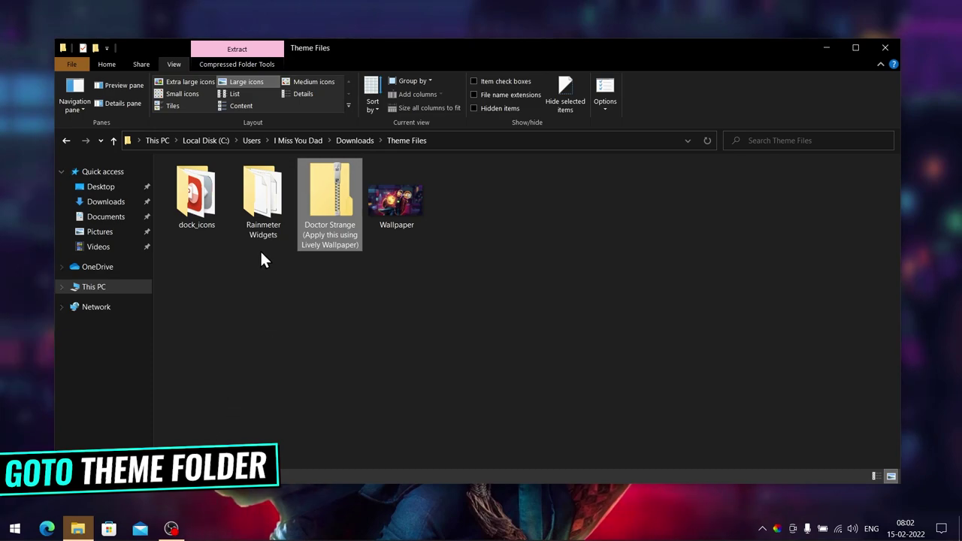
{"action": "left_click", "coordinate": [199, 201]}
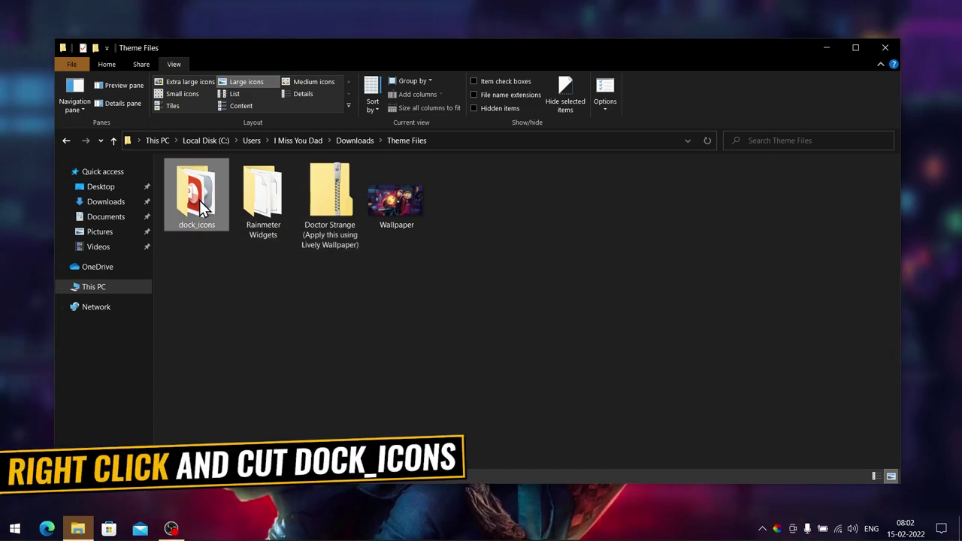
{"action": "right_click", "coordinate": [199, 200]}
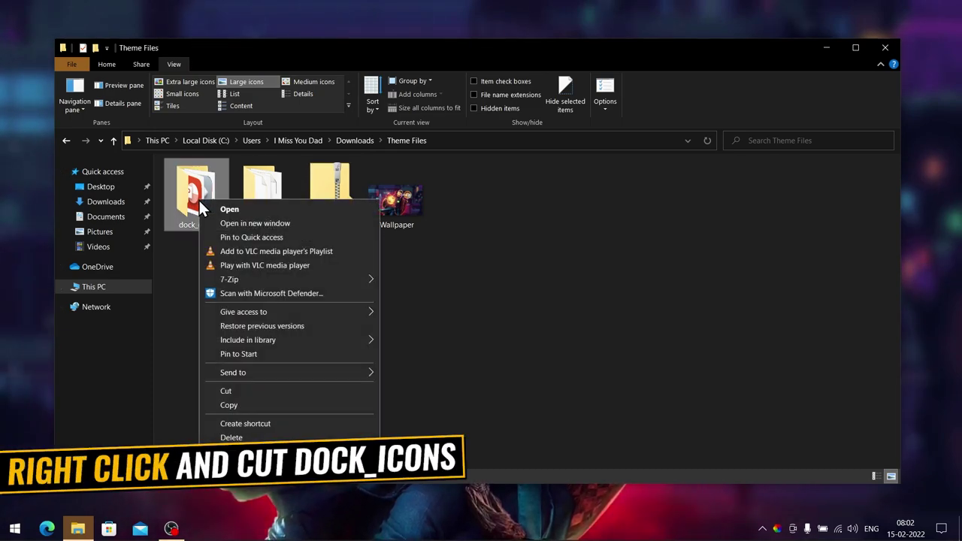
{"action": "left_click", "coordinate": [257, 397]}
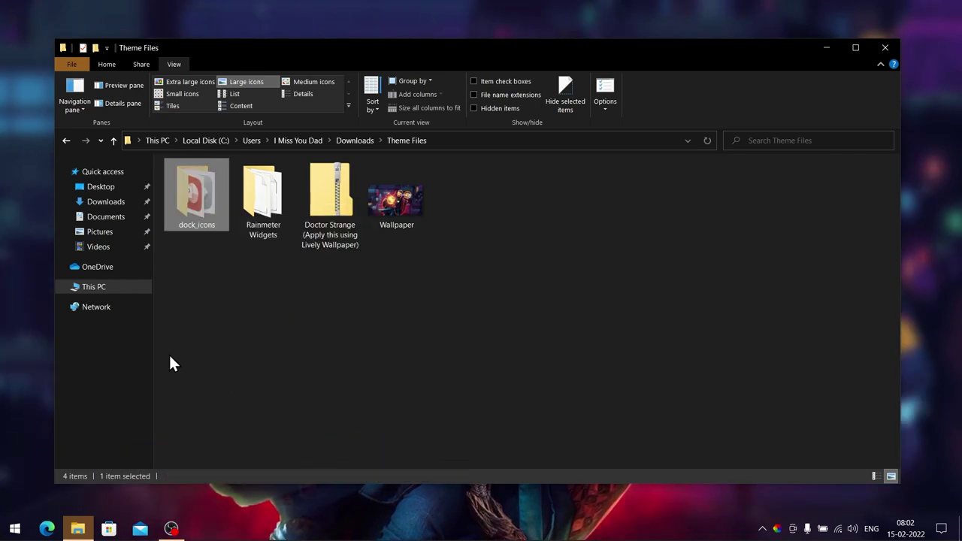
{"action": "left_click", "coordinate": [110, 286]}
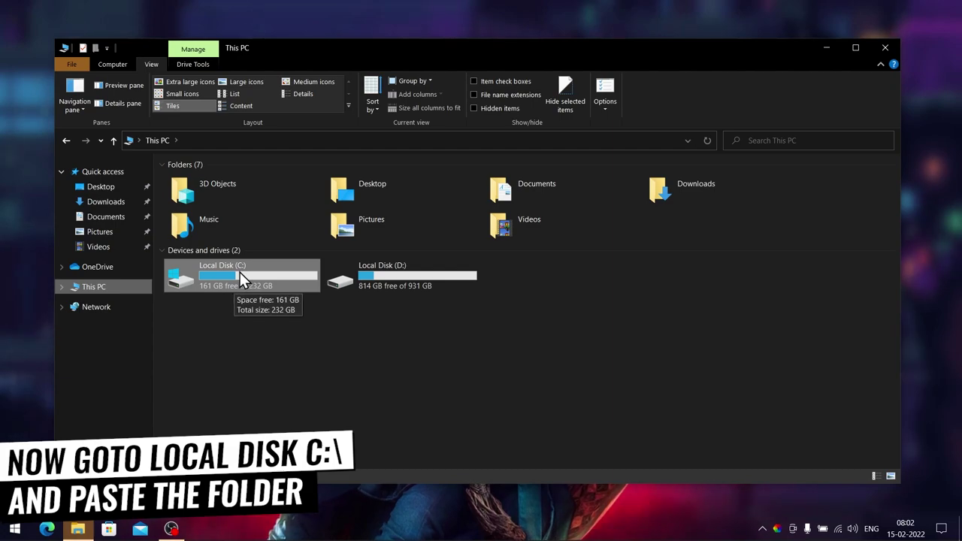
{"action": "right_click", "coordinate": [237, 272]}
{"action": "left_click", "coordinate": [251, 283]}
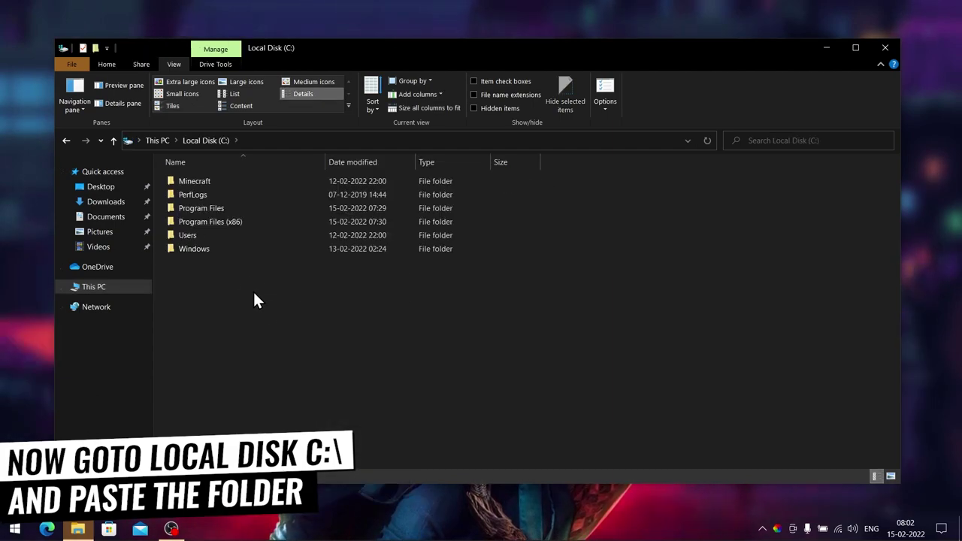
{"action": "right_click", "coordinate": [310, 330]}
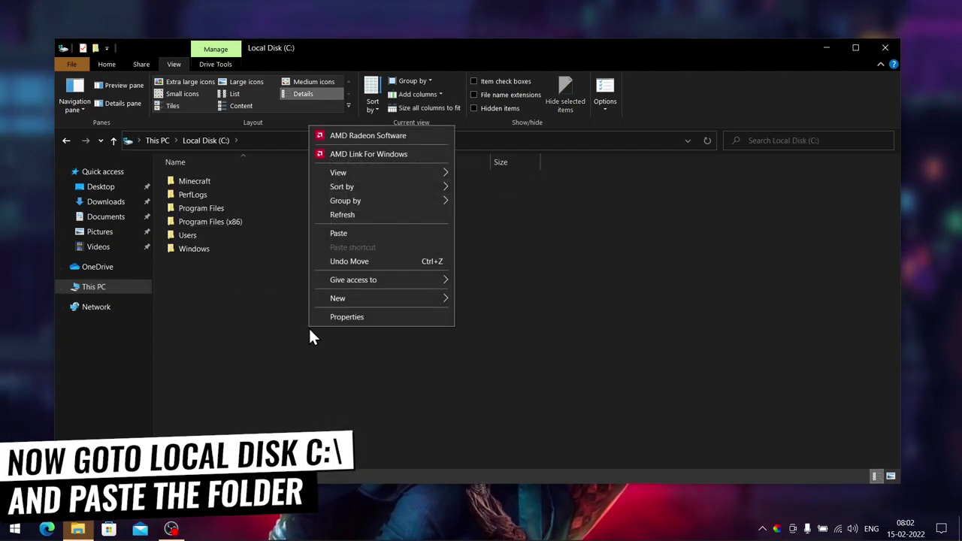
{"action": "left_click", "coordinate": [344, 232]}
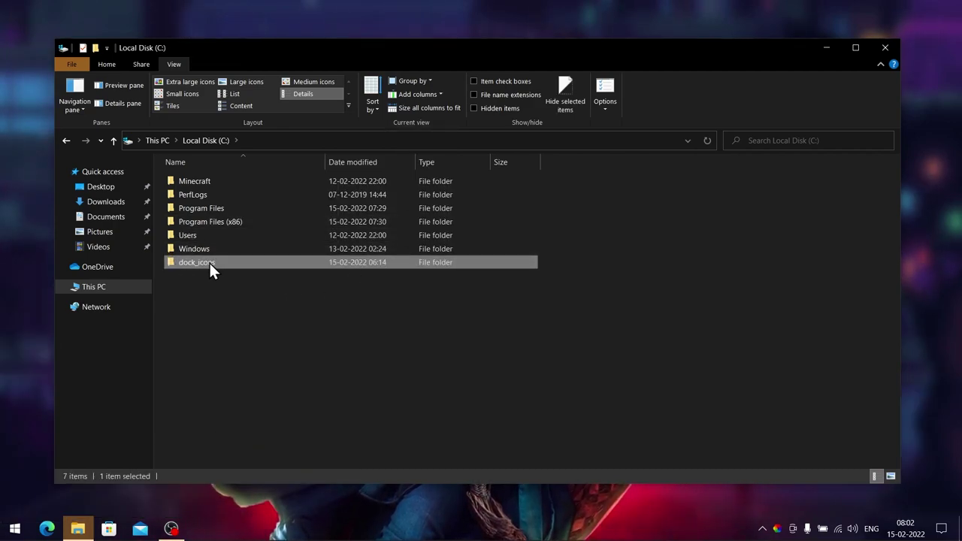
Open the nexus zip in Downloads and run NexusSetup directly without extracting the files.
{"action": "left_click", "coordinate": [107, 203]}
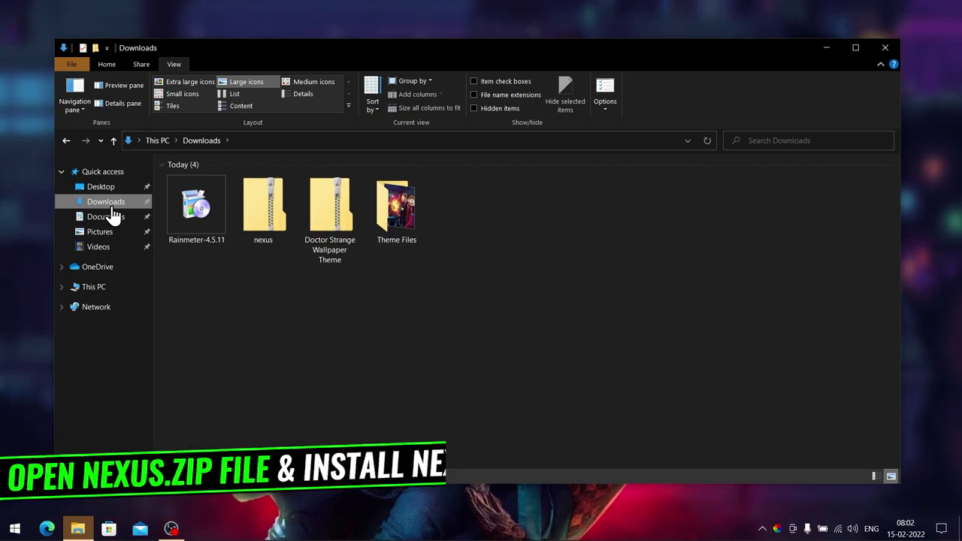
{"action": "right_click", "coordinate": [268, 219]}
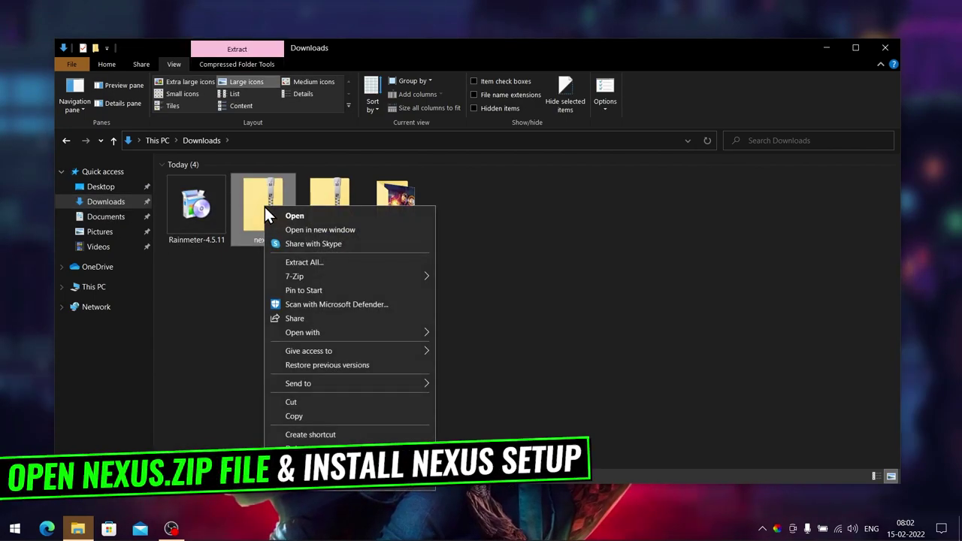
{"action": "left_click", "coordinate": [282, 218]}
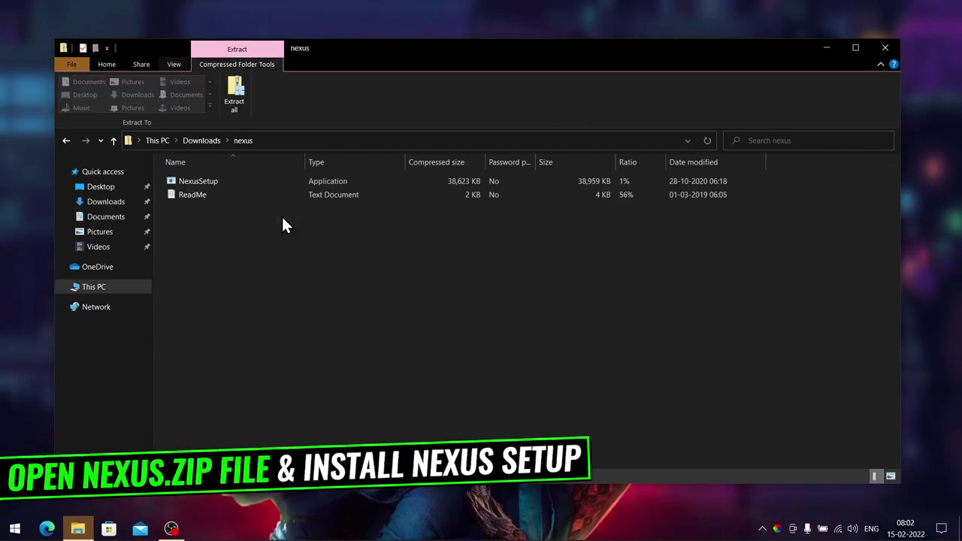
{"action": "left_click", "coordinate": [203, 184]}
{"action": "right_click", "coordinate": [204, 184]}
{"action": "left_click", "coordinate": [213, 190]}
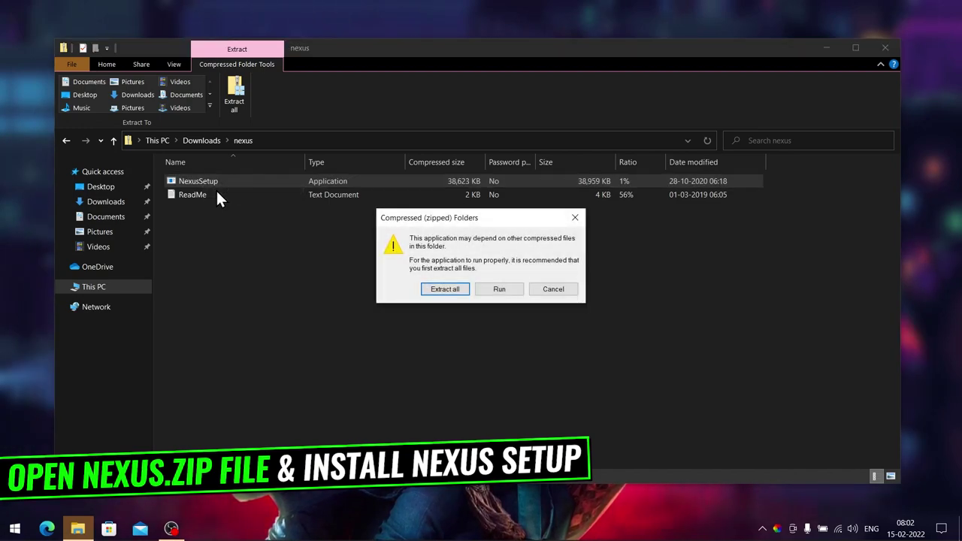
{"action": "left_click", "coordinate": [493, 292]}
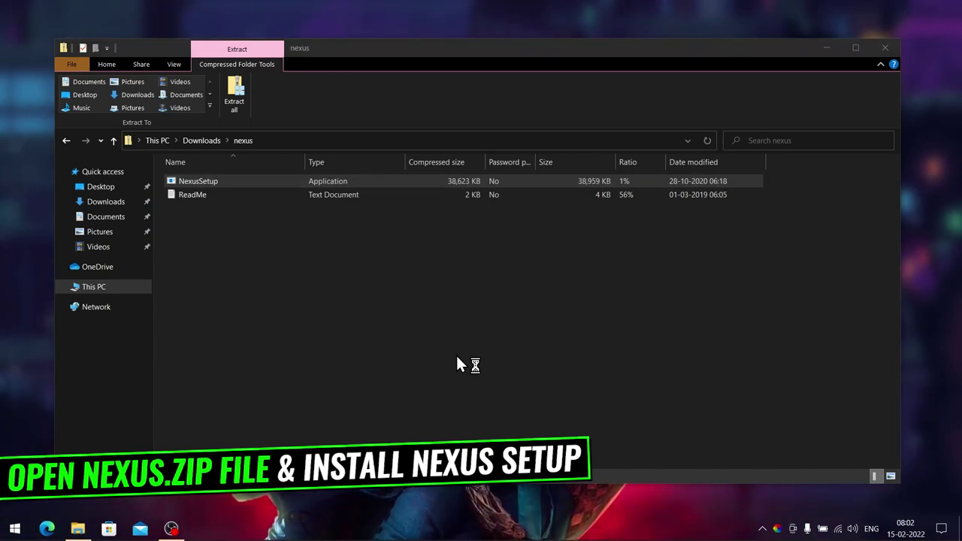
Accept the licence agreement, install Nexus in C:\Program Files (x86)\Winstep and finish the setup with Launch Nexus enabled.
{"action": "left_click", "coordinate": [486, 295]}
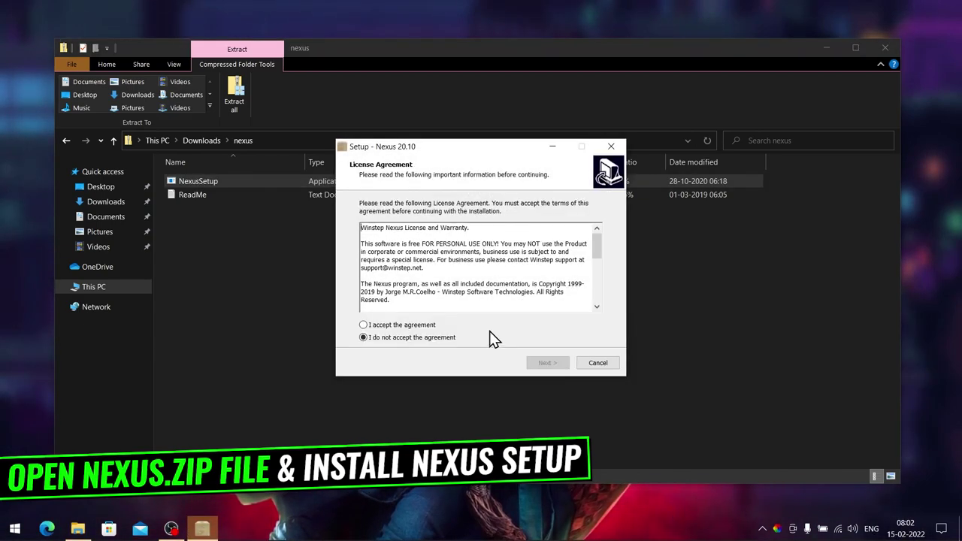
{"action": "left_click", "coordinate": [554, 365]}
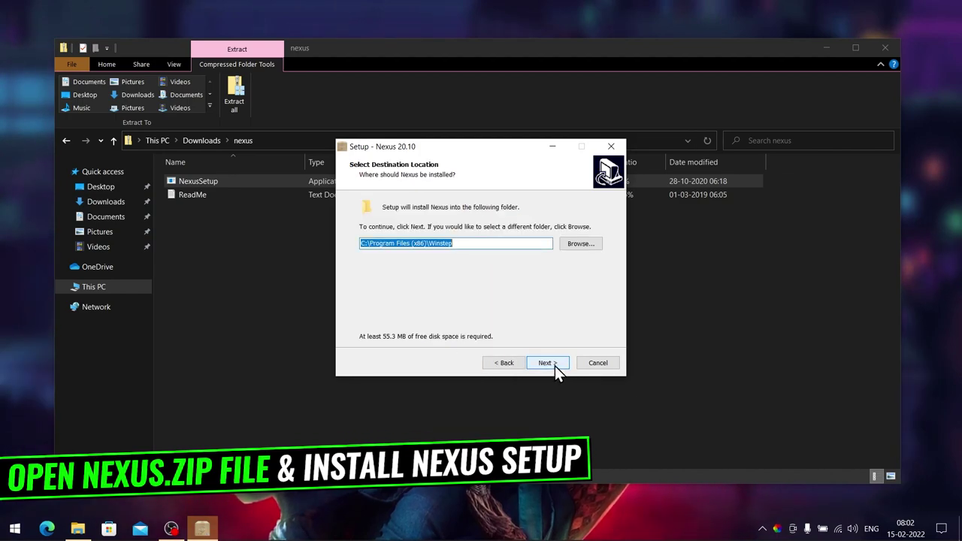
{"action": "left_click", "coordinate": [554, 365]}
{"action": "left_click", "coordinate": [554, 365]}
{"action": "left_click", "coordinate": [554, 365]}
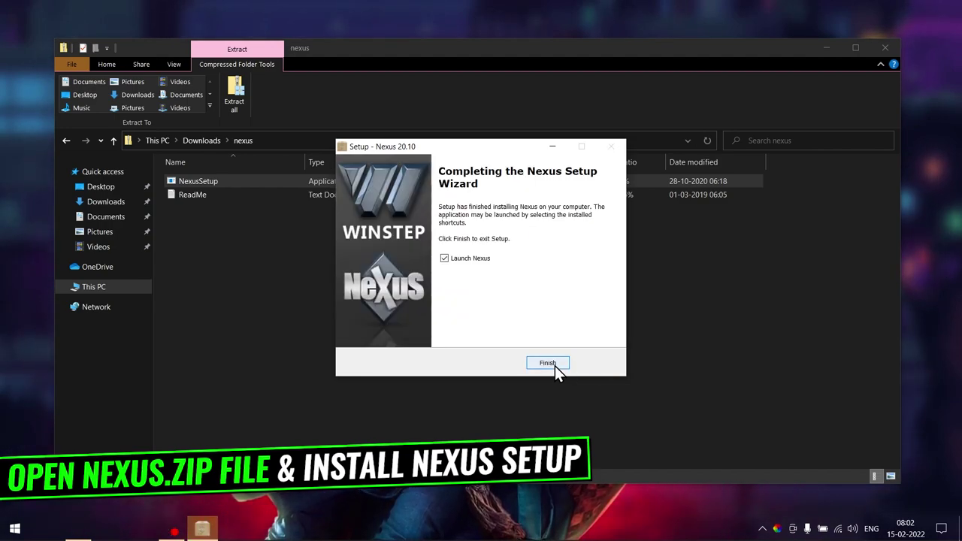
{"action": "left_click", "coordinate": [554, 367]}
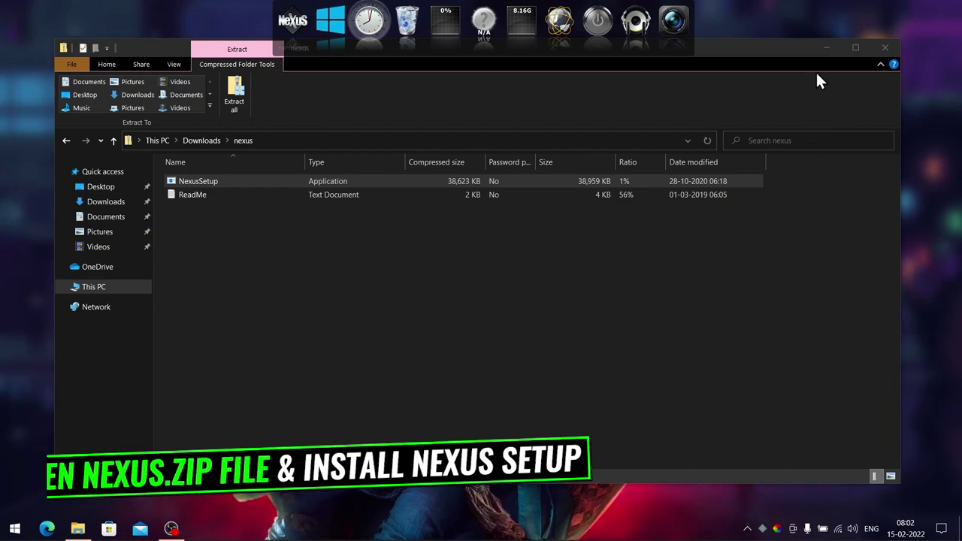
Move the nexus folder window below the dock and open the advanced settings in the Nexus preferences.
{"action": "left_click_drag", "start_coordinate": [811, 46], "coordinate": [804, 89]}
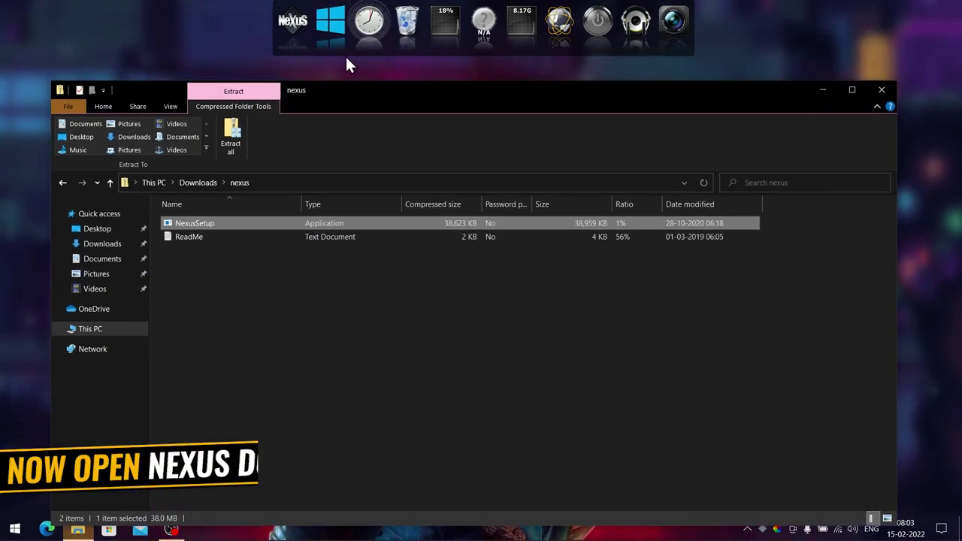
{"action": "left_click", "coordinate": [298, 41]}
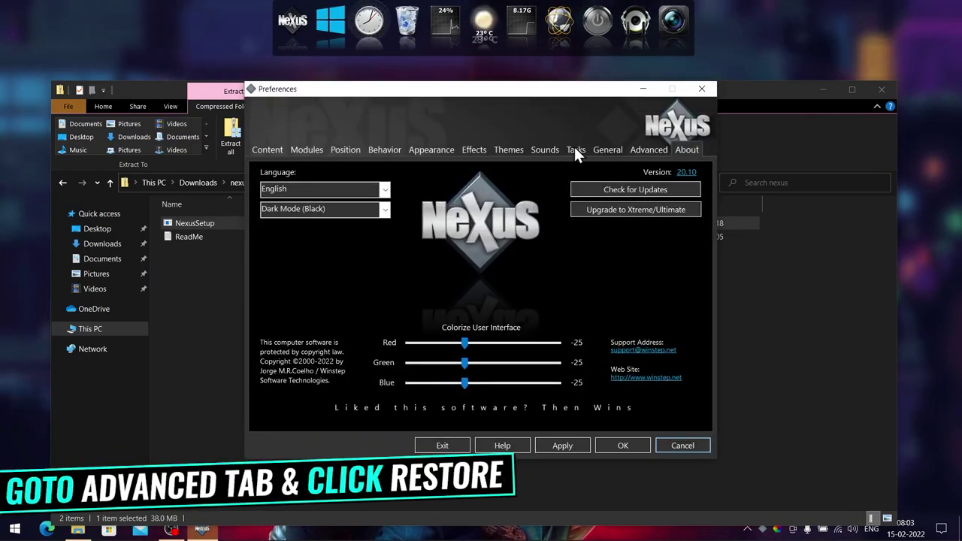
{"action": "left_click", "coordinate": [645, 147]}
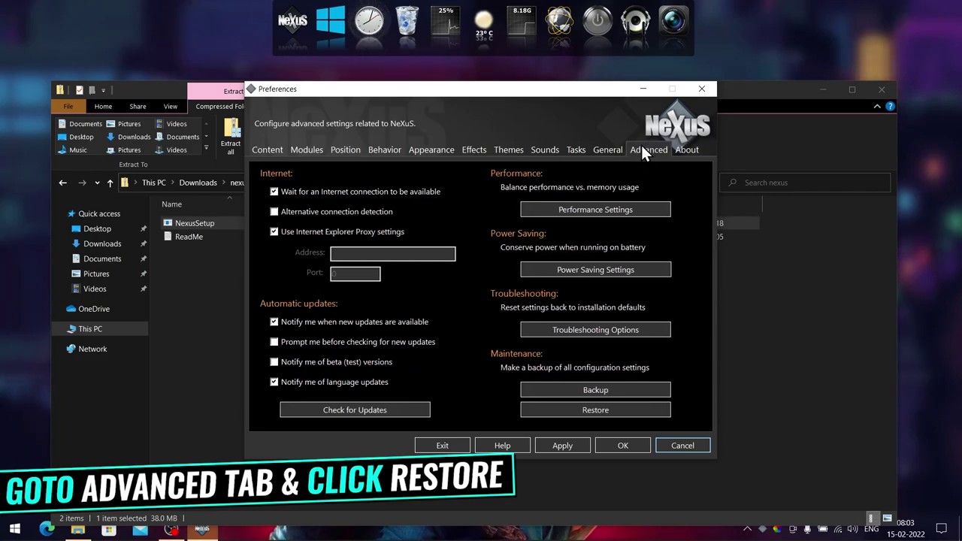
Restore the Nexus dock configuration from wsbackup.wbk in C:\dock_icons and confirm the preferences.
{"action": "left_click", "coordinate": [590, 411]}
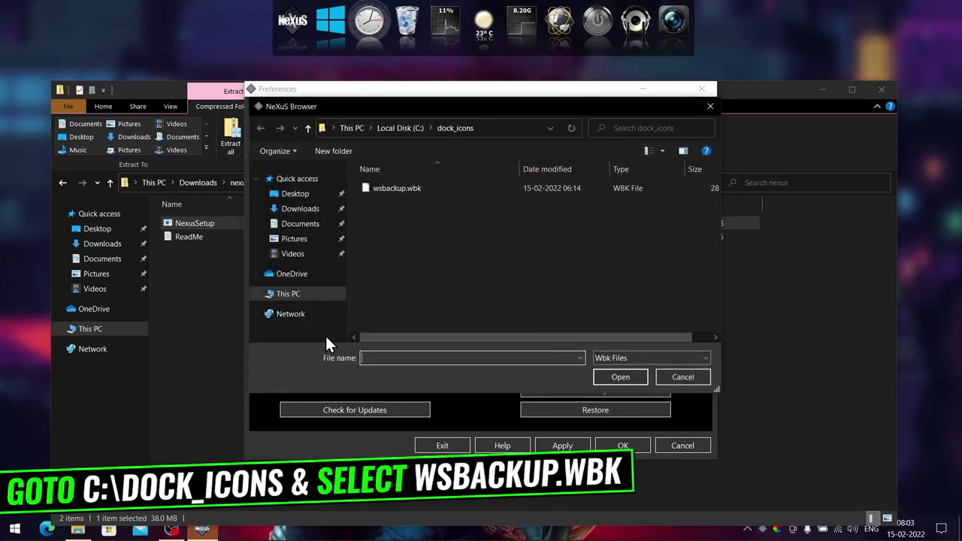
{"action": "left_click", "coordinate": [287, 295]}
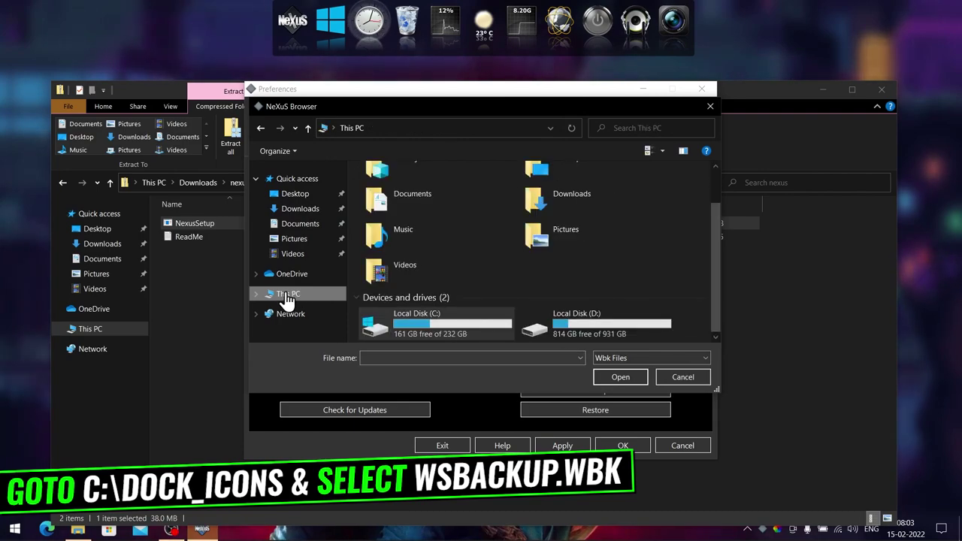
{"action": "right_click", "coordinate": [429, 317]}
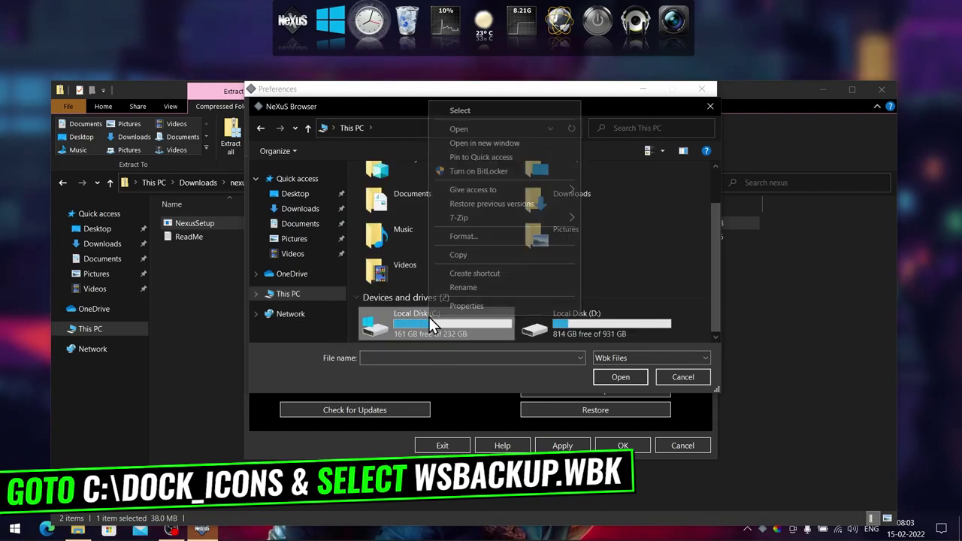
{"action": "left_click", "coordinate": [455, 130]}
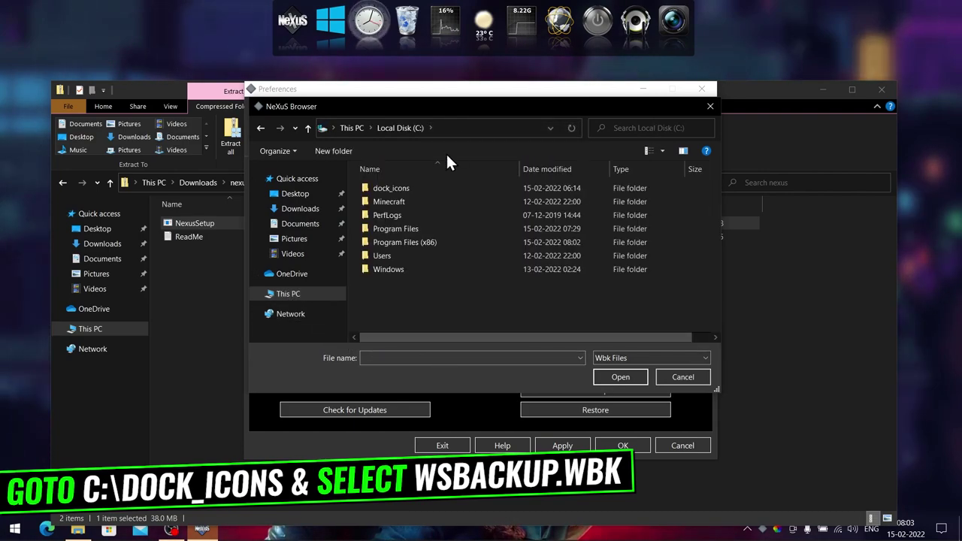
{"action": "right_click", "coordinate": [401, 186]}
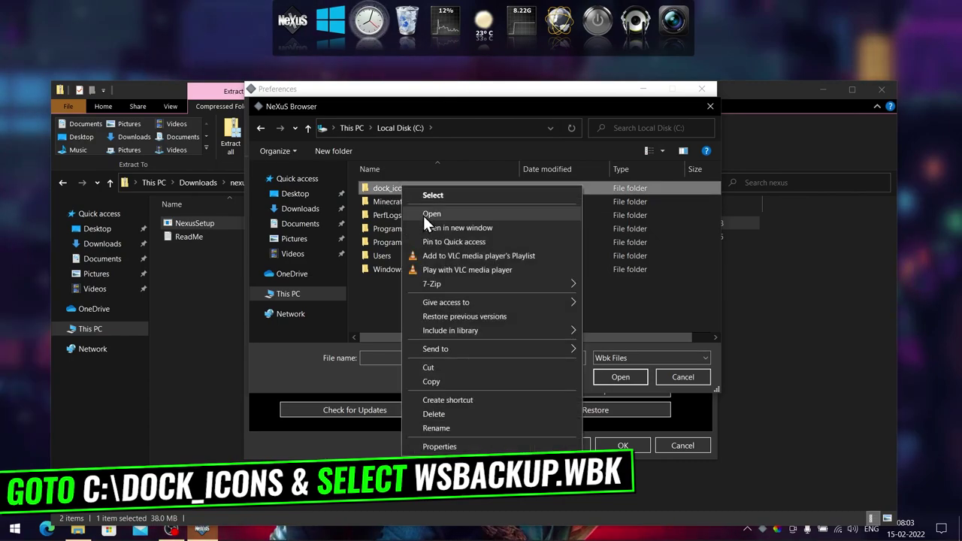
{"action": "left_click", "coordinate": [426, 217]}
{"action": "left_click", "coordinate": [374, 190]}
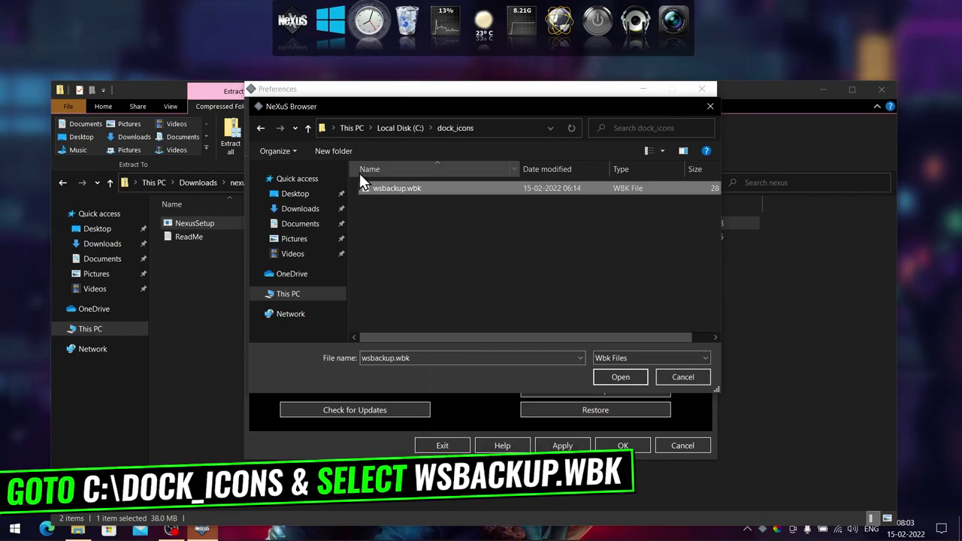
{"action": "left_click", "coordinate": [622, 380]}
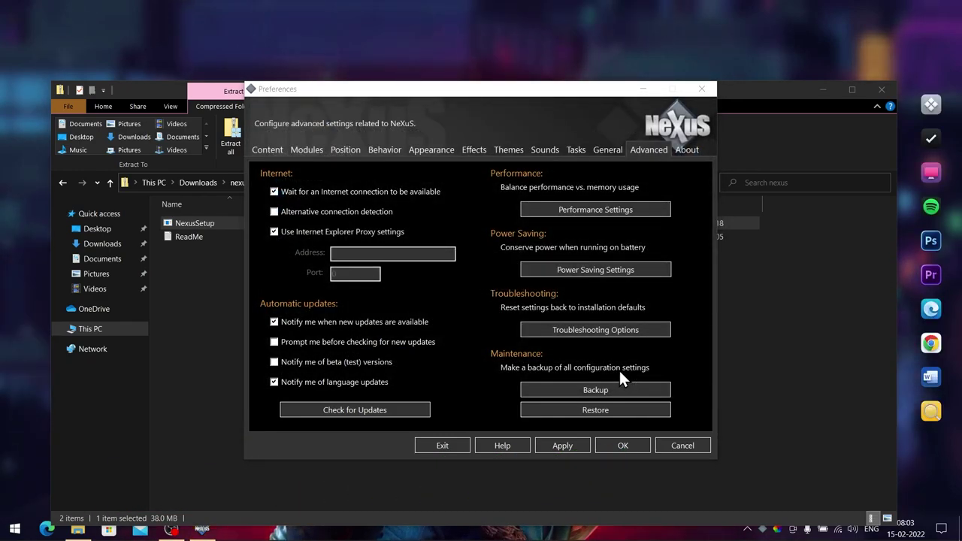
{"action": "left_click", "coordinate": [630, 447]}
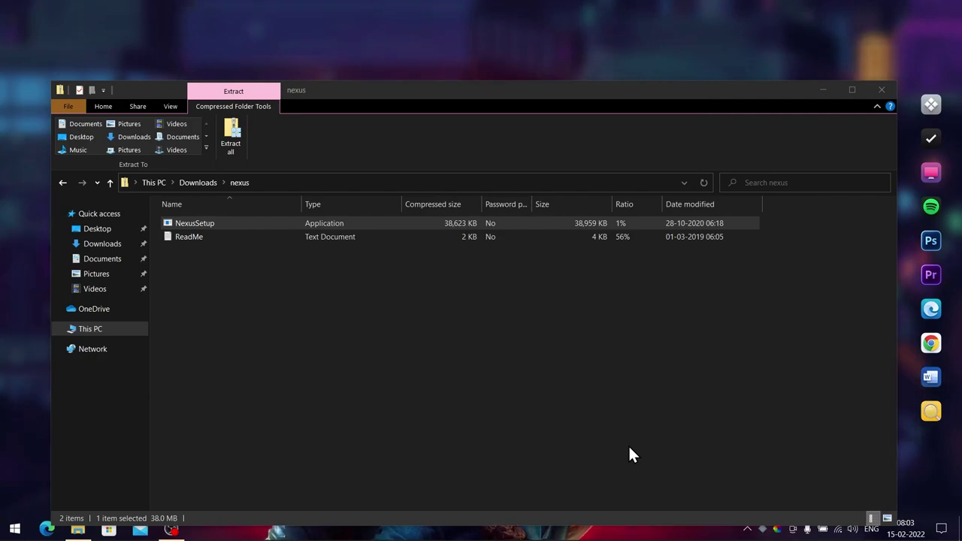
Move the nexus folder window clear of the dock, test the dock's search shortcut and dismiss Windows search.
{"action": "left_click_drag", "start_coordinate": [677, 97], "coordinate": [626, 68]}
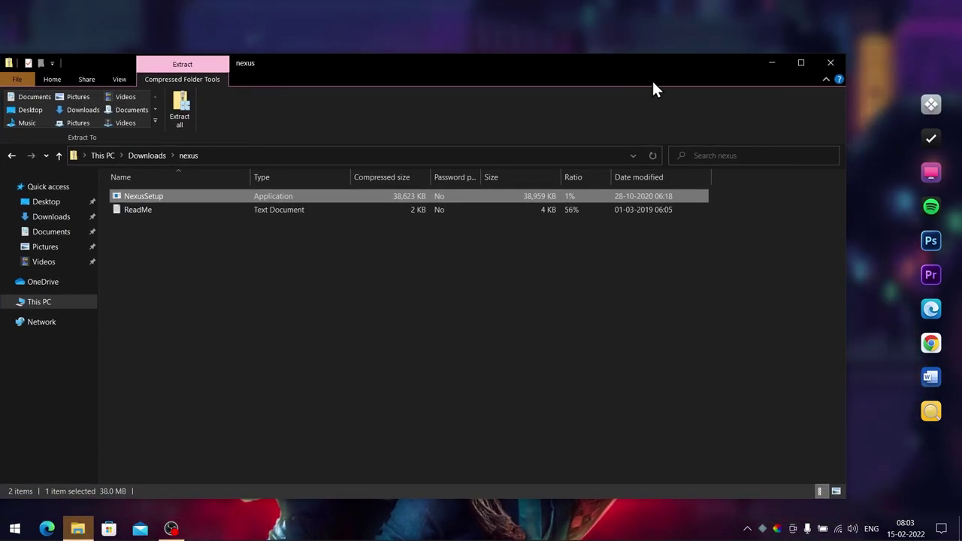
{"action": "left_click", "coordinate": [930, 417]}
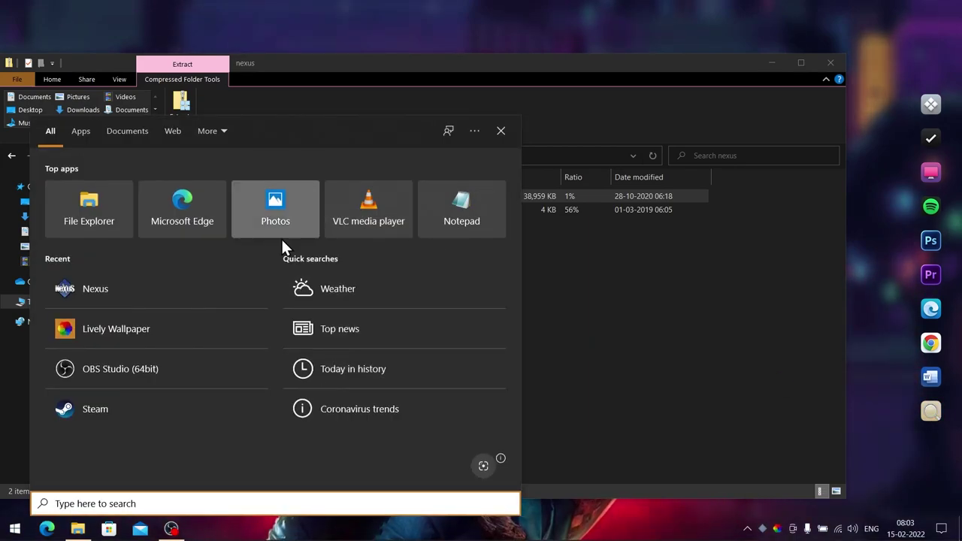
{"action": "left_click", "coordinate": [855, 434]}
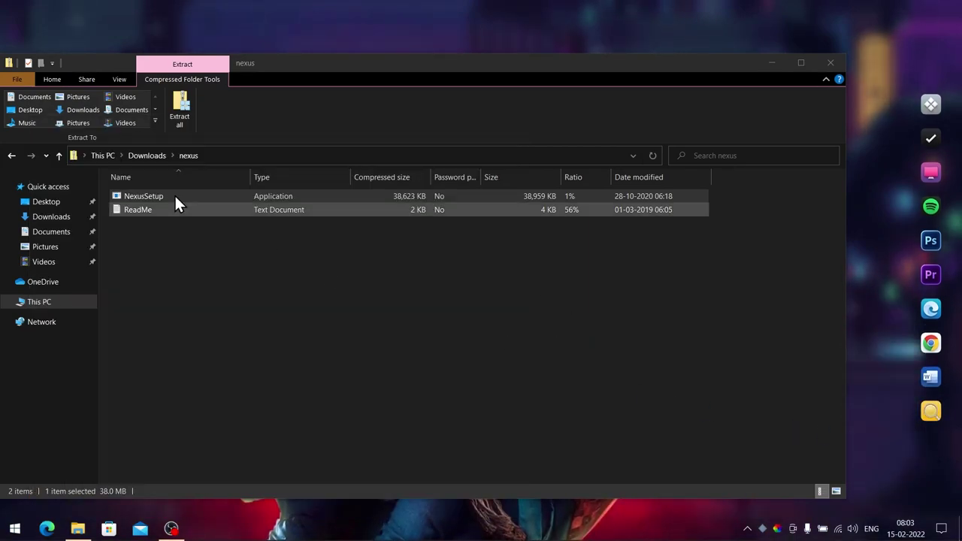
Move the nexus folder window aside, return to the Downloads folder and launch the Rainmeter-4.5.11 installer.
{"action": "left_click_drag", "start_coordinate": [217, 64], "coordinate": [253, 62]}
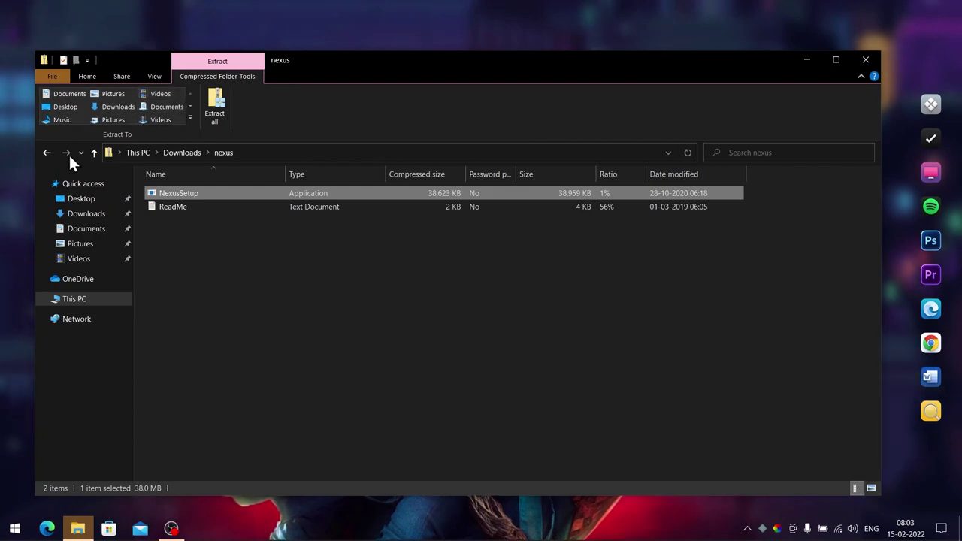
{"action": "left_click", "coordinate": [46, 154]}
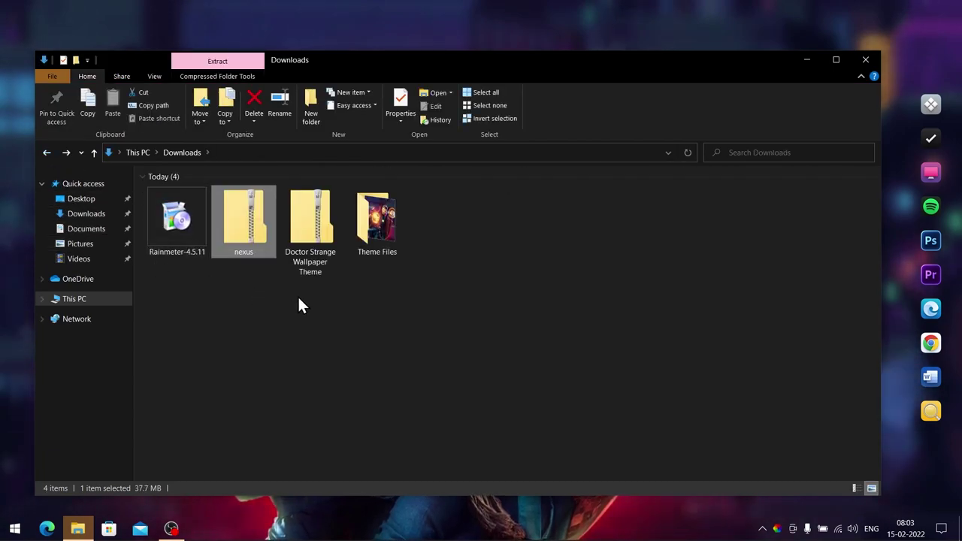
{"action": "left_click", "coordinate": [187, 218]}
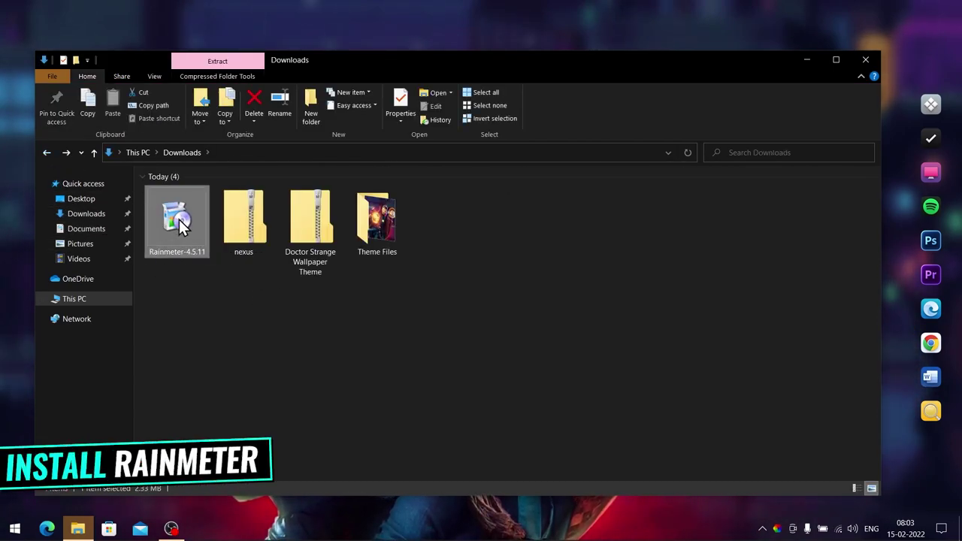
{"action": "right_click", "coordinate": [180, 218]}
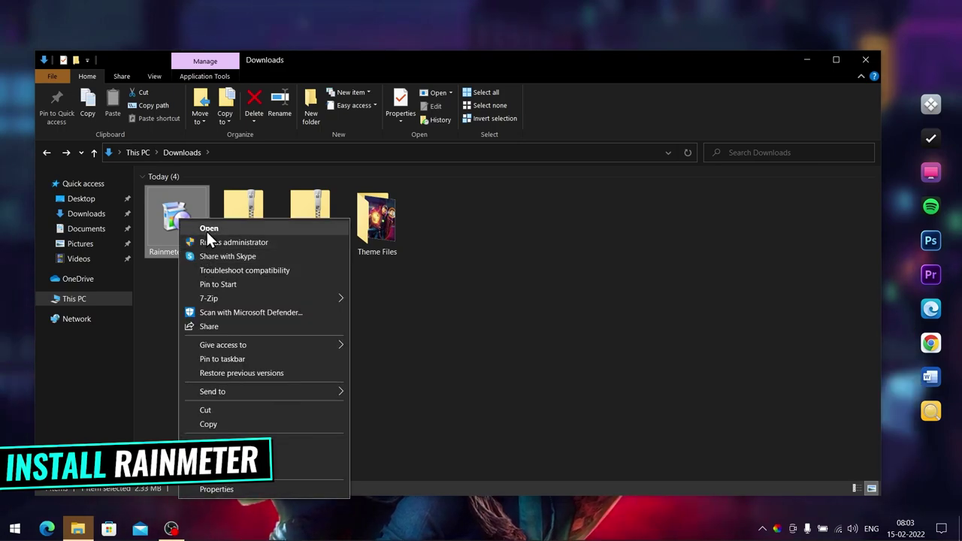
{"action": "left_click", "coordinate": [207, 230]}
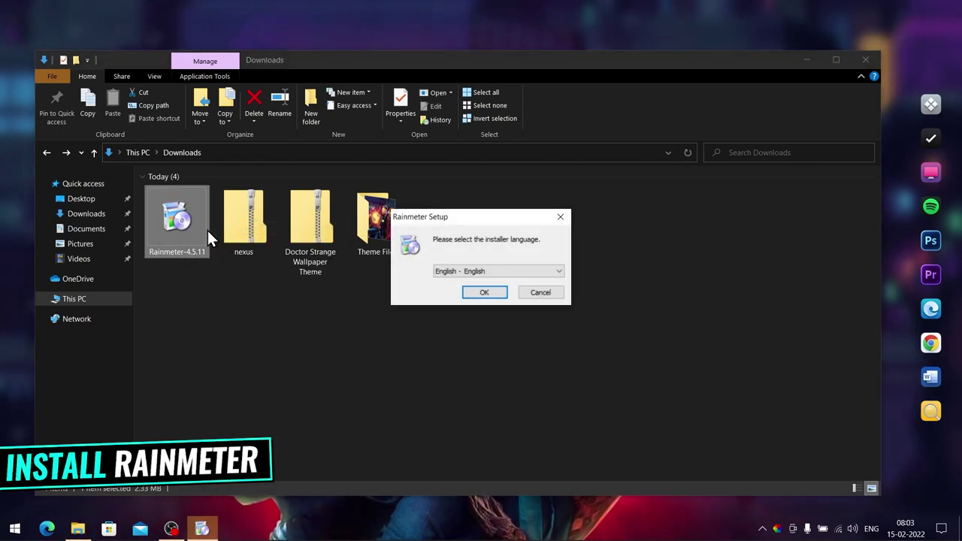
Install Rainmeter in English as a standard installation in C:\Program Files\Rainmeter, with the 64-bit version, launch on startup and Run Rainmeter enabled.
{"action": "left_click", "coordinate": [484, 293]}
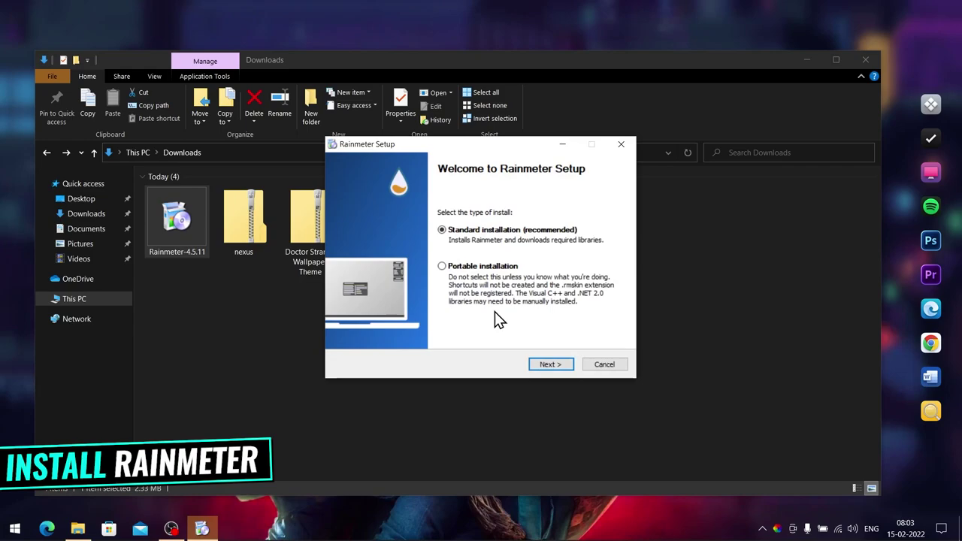
{"action": "left_click", "coordinate": [553, 367]}
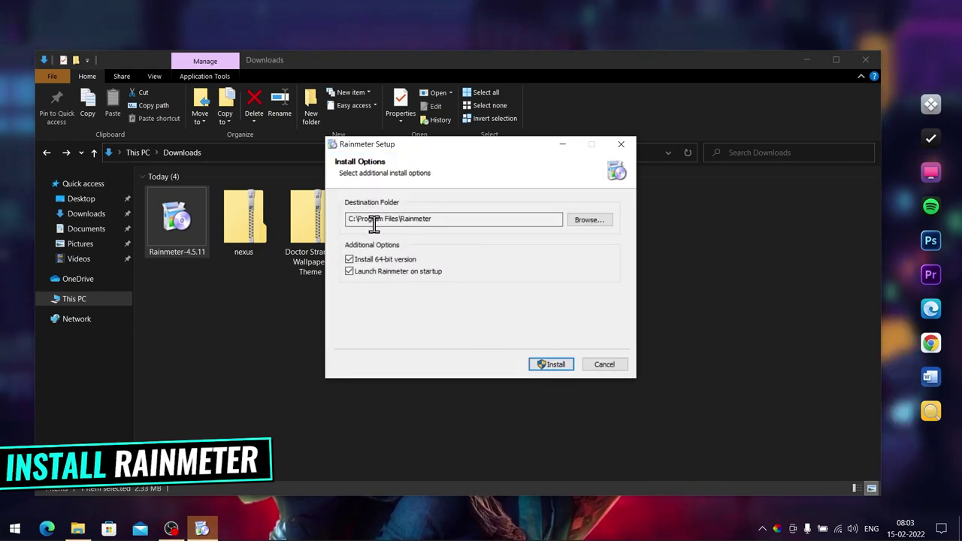
{"action": "left_click", "coordinate": [556, 365]}
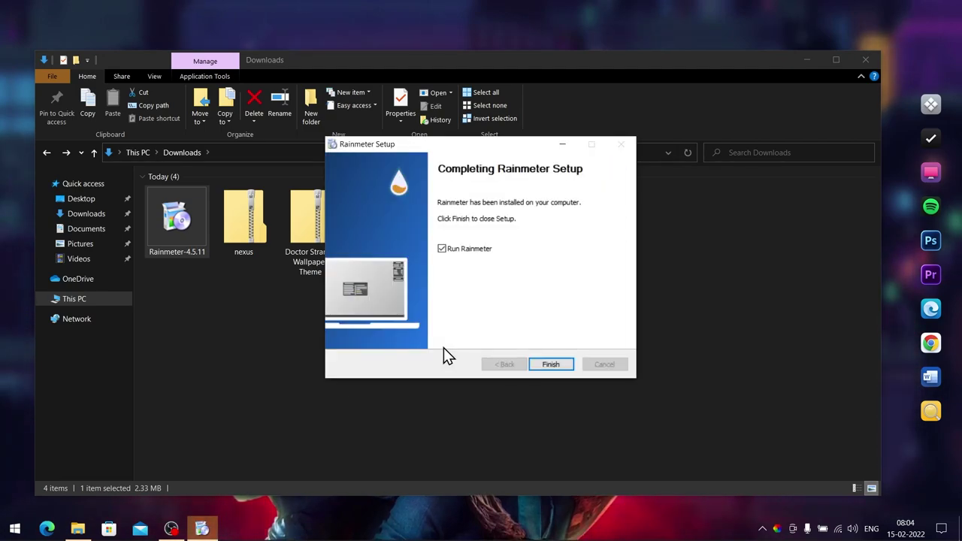
{"action": "left_click", "coordinate": [551, 364]}
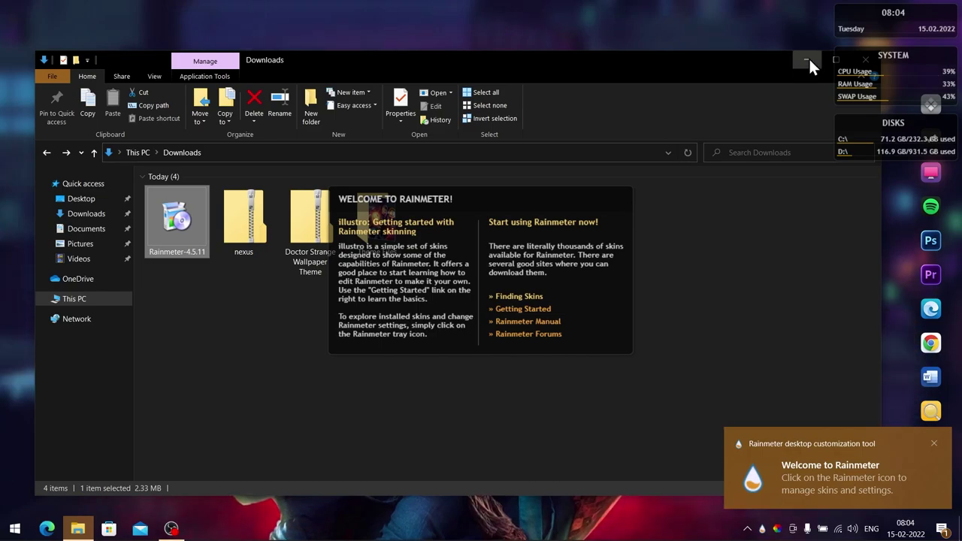
Minimize the Downloads window and unload the default Rainmeter welcome, disks, system and clock skins from the desktop.
{"action": "left_click", "coordinate": [807, 60]}
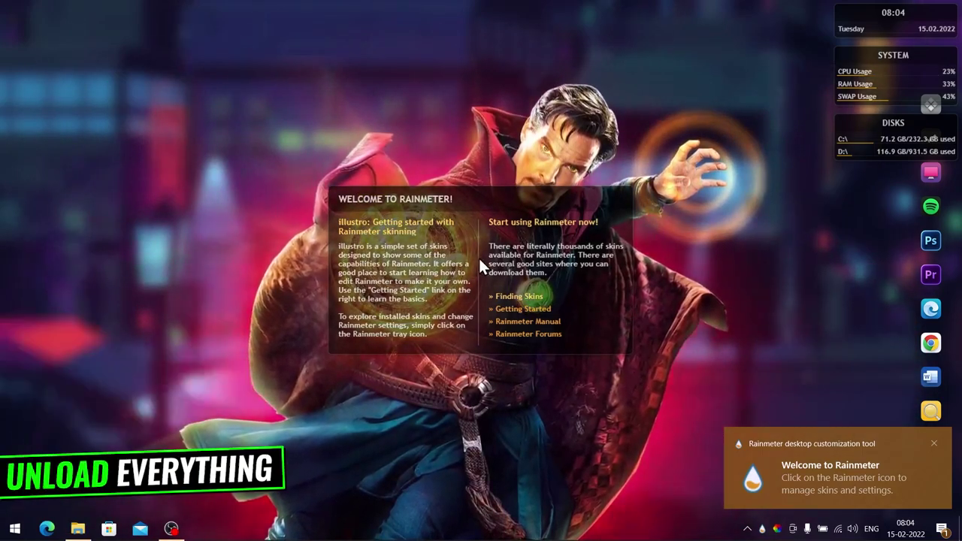
{"action": "right_click", "coordinate": [465, 251]}
{"action": "left_click", "coordinate": [488, 390]}
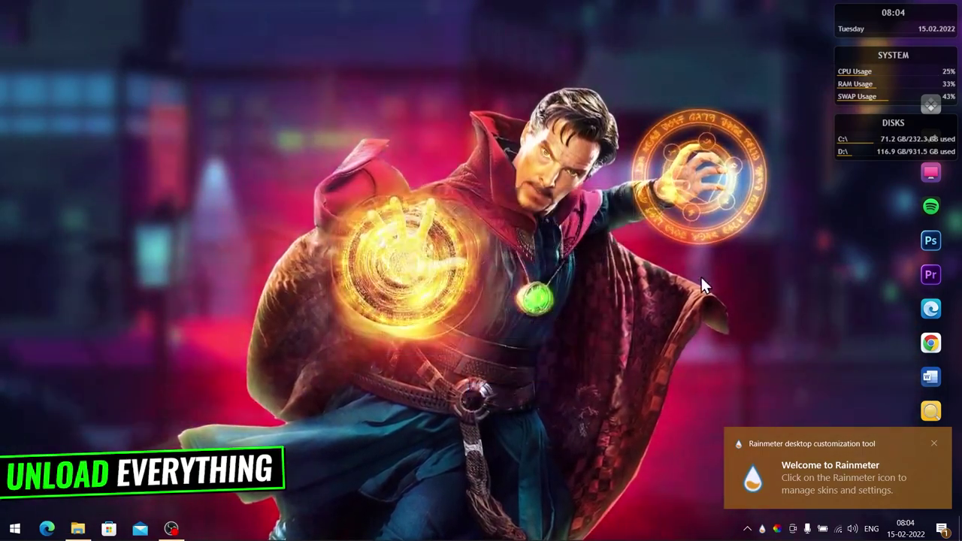
{"action": "right_click", "coordinate": [847, 144]}
{"action": "left_click", "coordinate": [869, 285]}
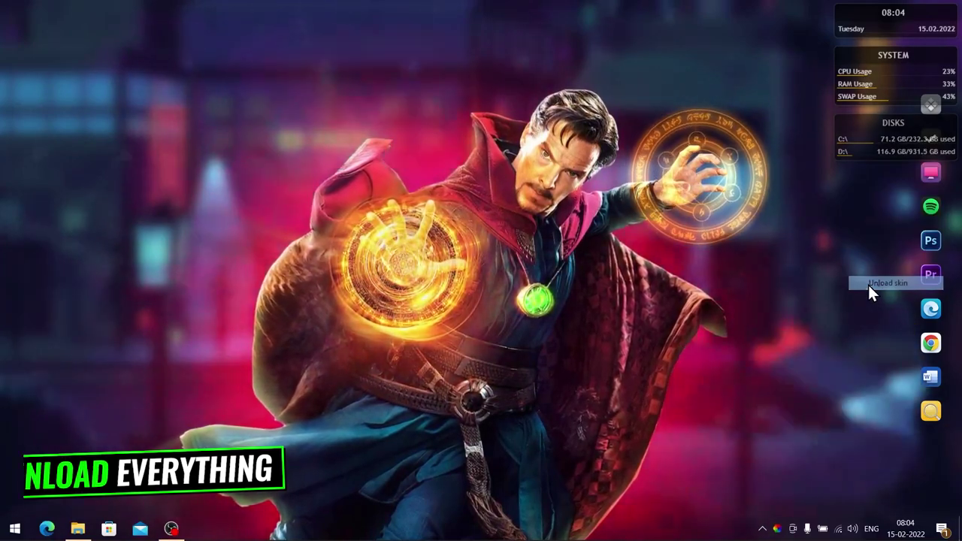
{"action": "right_click", "coordinate": [846, 63]}
{"action": "left_click", "coordinate": [862, 199]}
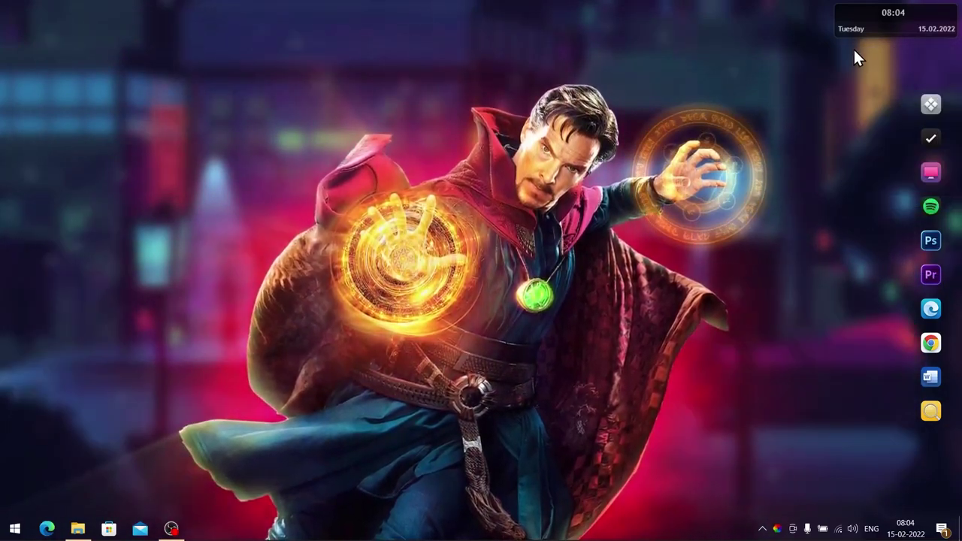
{"action": "right_click", "coordinate": [855, 22]}
{"action": "left_click", "coordinate": [870, 163]}
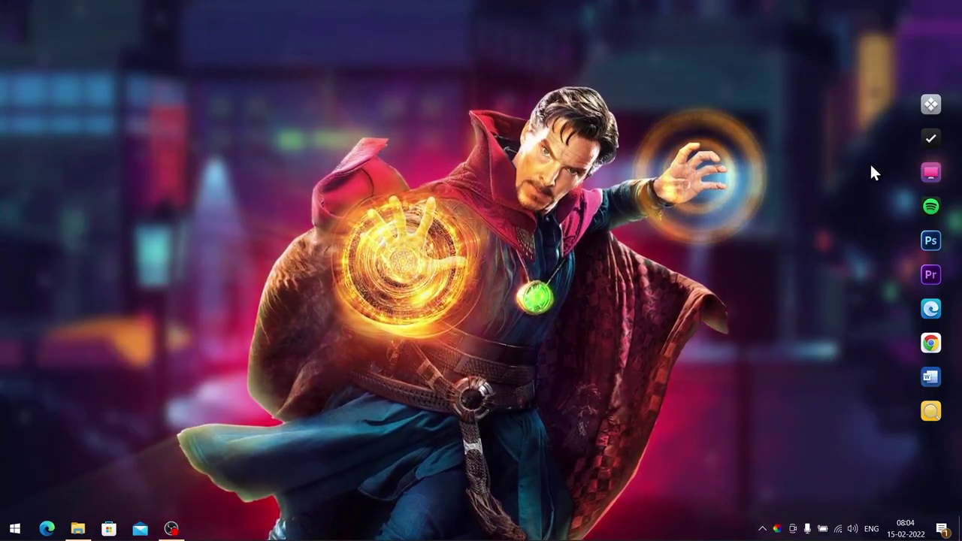
Open the Rainmeter Widgets folder inside Theme Files in Downloads and display its contents as large icons.
{"action": "left_click", "coordinate": [88, 528]}
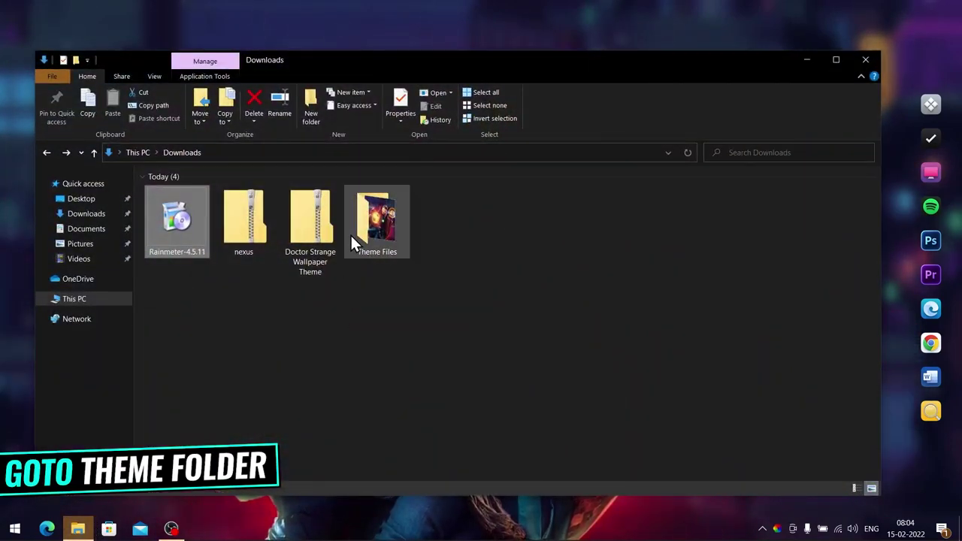
{"action": "right_click", "coordinate": [368, 217]}
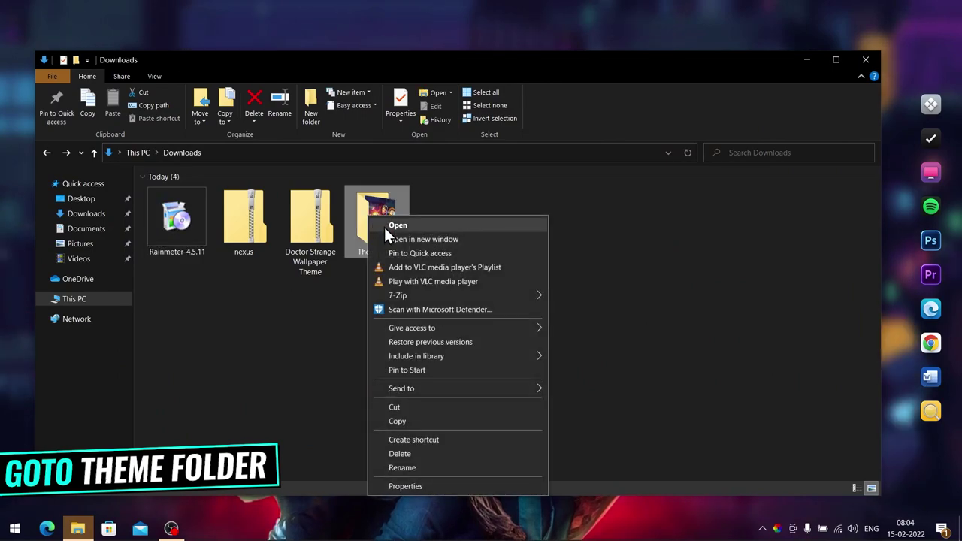
{"action": "left_click", "coordinate": [383, 227]}
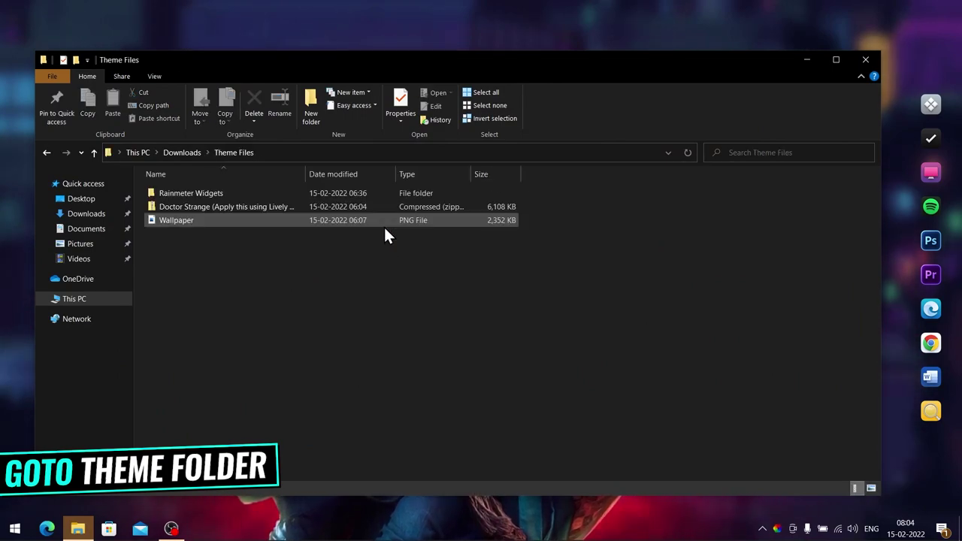
{"action": "left_click", "coordinate": [169, 193]}
{"action": "right_click", "coordinate": [191, 194]}
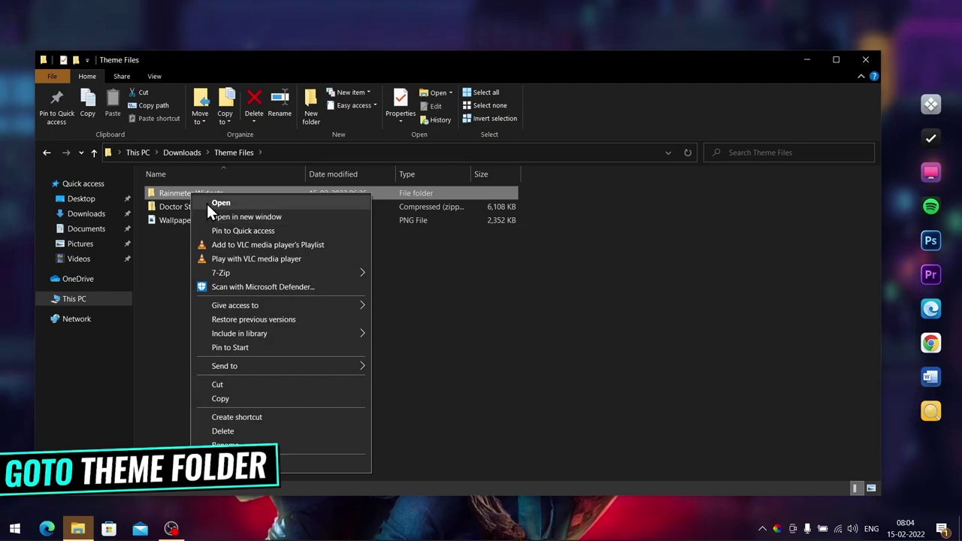
{"action": "left_click", "coordinate": [207, 204]}
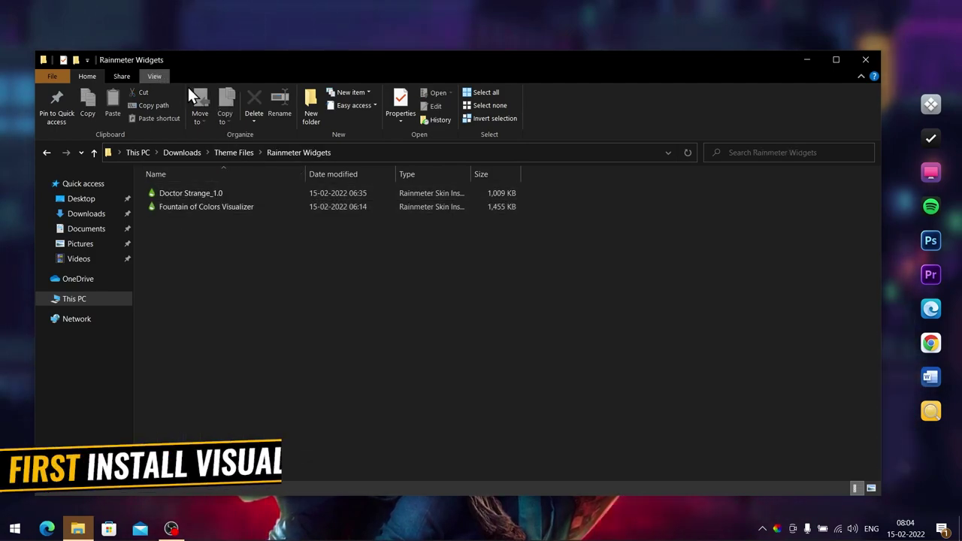
{"action": "left_click", "coordinate": [154, 76]}
{"action": "left_click", "coordinate": [227, 94]}
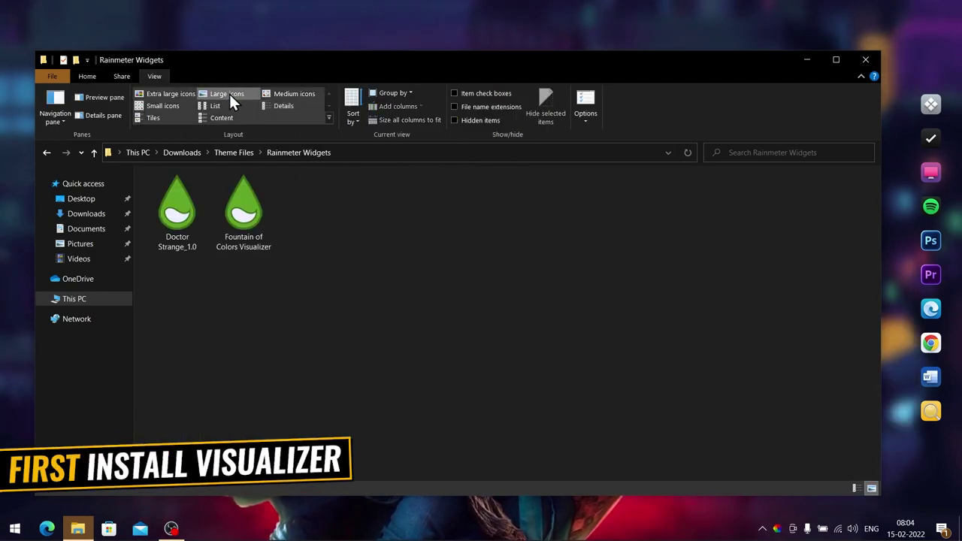
Install the Fountain of Colors Visualizer skin package with its plugins and load the included skins.
{"action": "right_click", "coordinate": [242, 233]}
{"action": "left_click", "coordinate": [260, 248]}
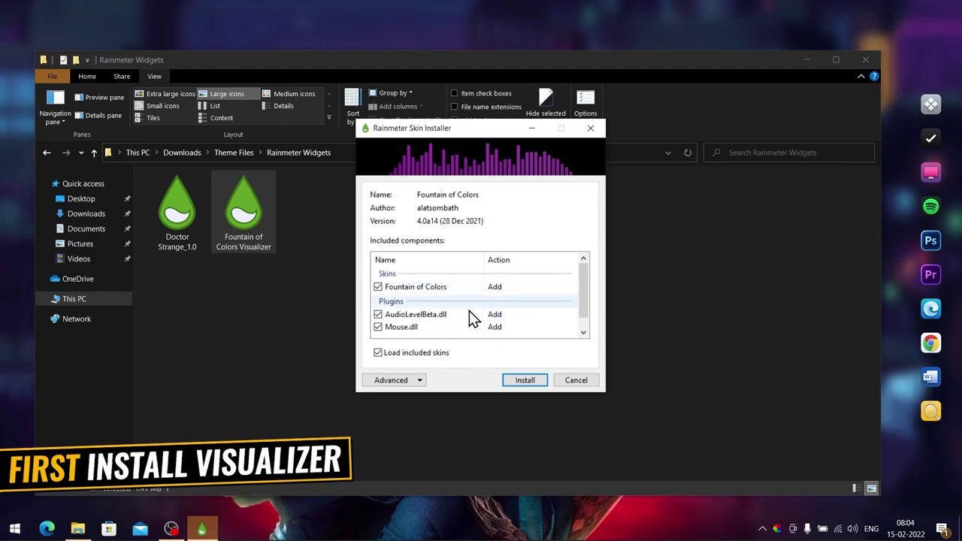
{"action": "left_click", "coordinate": [514, 383]}
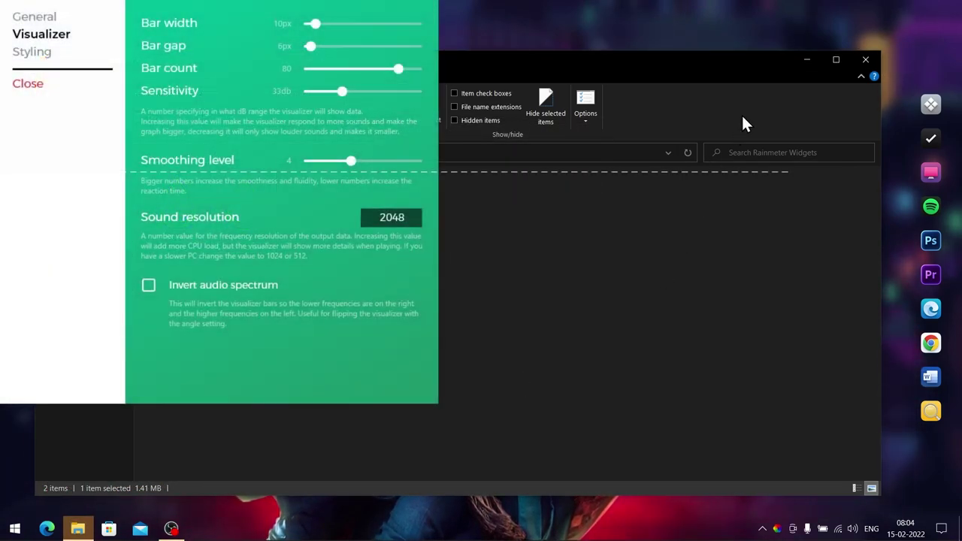
Minimize the Rainmeter Widgets window and lower the visualizer height in the Fountain of Colors general settings.
{"action": "left_click", "coordinate": [804, 61]}
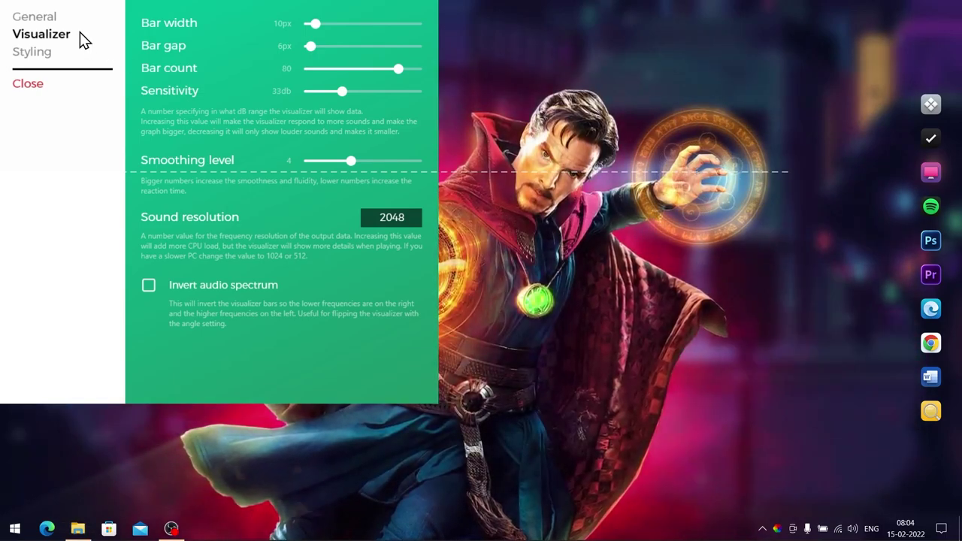
{"action": "left_click", "coordinate": [35, 17]}
{"action": "left_click_drag", "start_coordinate": [293, 20], "coordinate": [343, 17]}
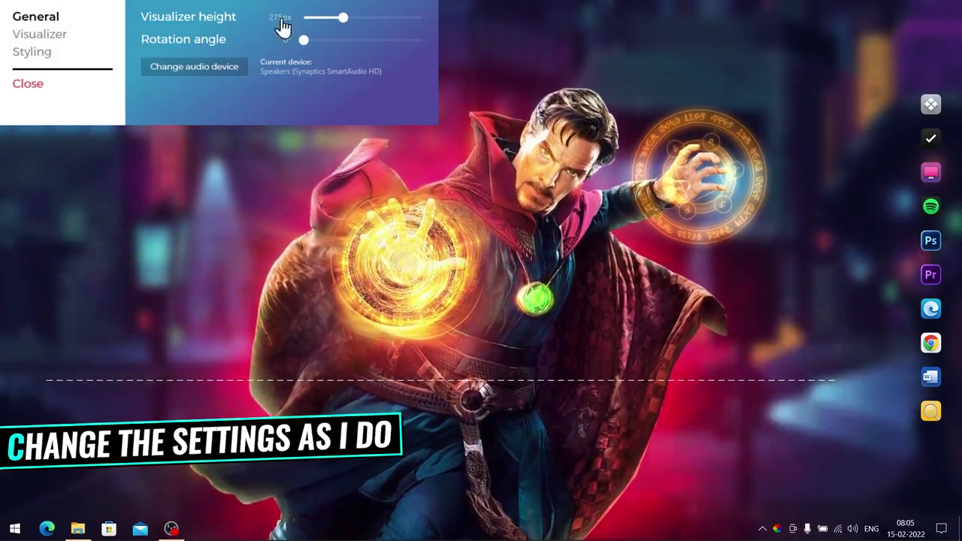
{"action": "left_click_drag", "start_coordinate": [335, 19], "coordinate": [294, 21]}
Set the visualizer's bar width to 2 px, bar gap to 8 px and bar count to 25, and close its settings after viewing the styling options.
{"action": "left_click", "coordinate": [35, 35]}
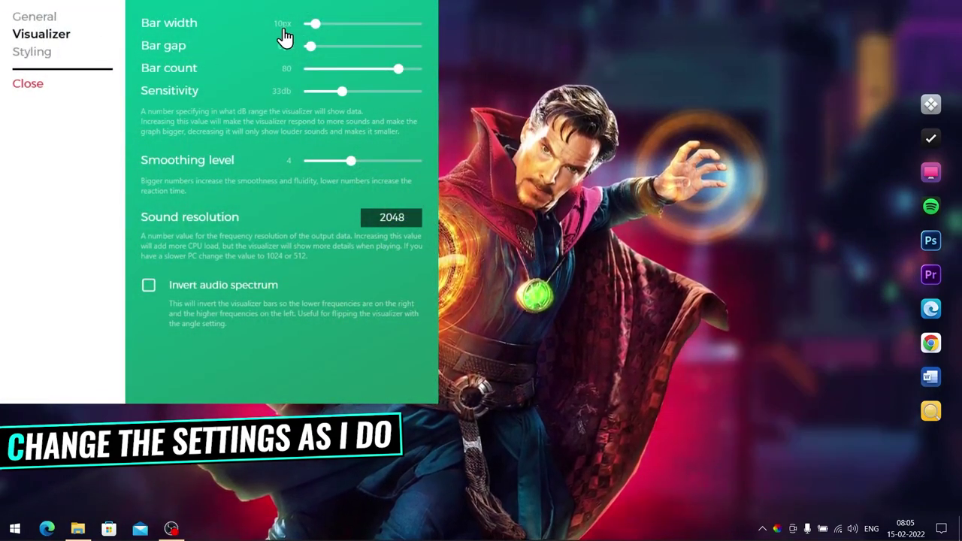
{"action": "left_click", "coordinate": [307, 23]}
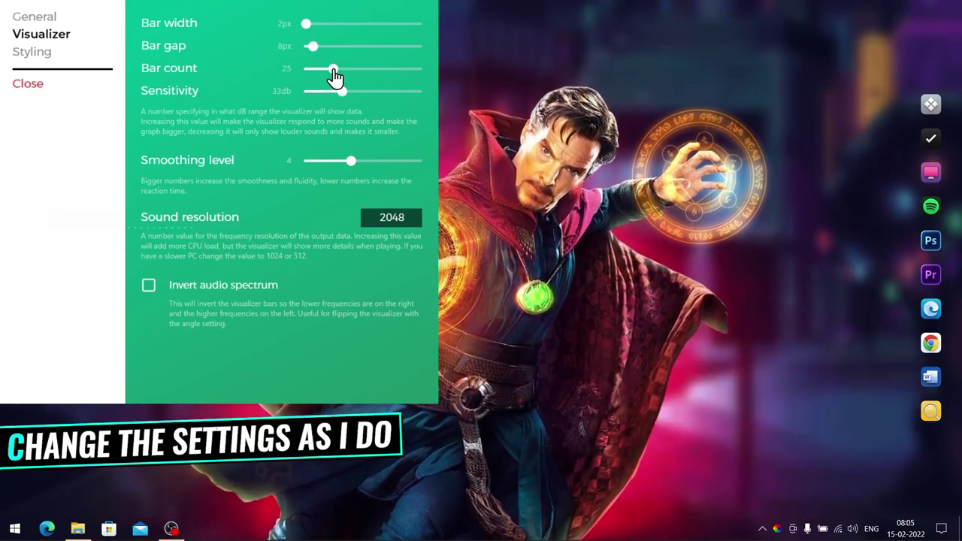
{"action": "left_click", "coordinate": [22, 54]}
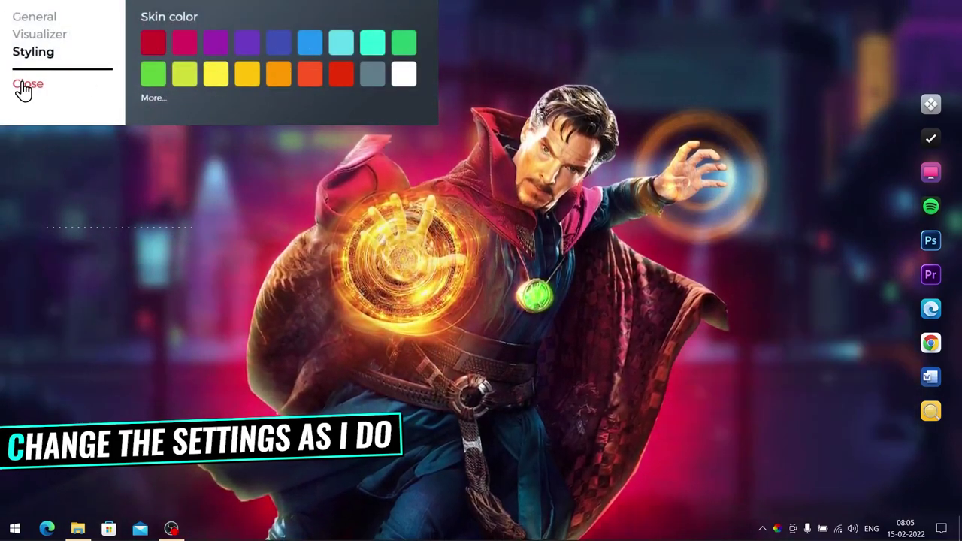
{"action": "left_click", "coordinate": [24, 87]}
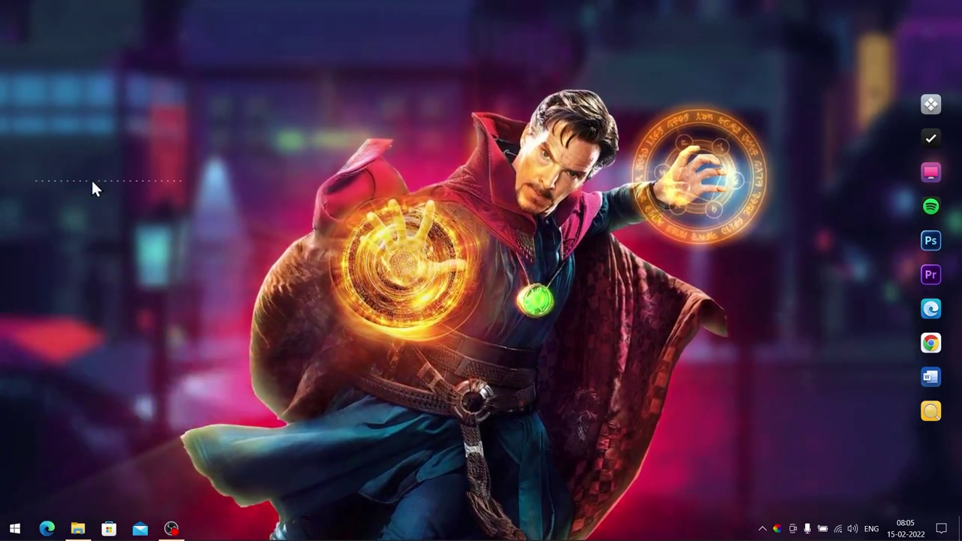
Switch to Spotify by finding it under S in the installed apps list, and start playing the current track.
{"action": "left_click", "coordinate": [14, 528]}
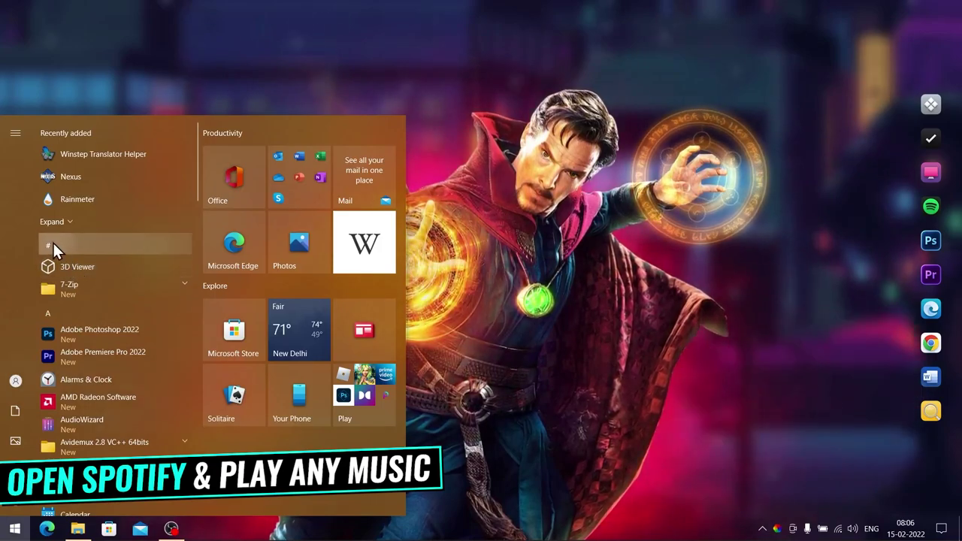
{"action": "left_click", "coordinate": [54, 242]}
{"action": "left_click", "coordinate": [98, 359]}
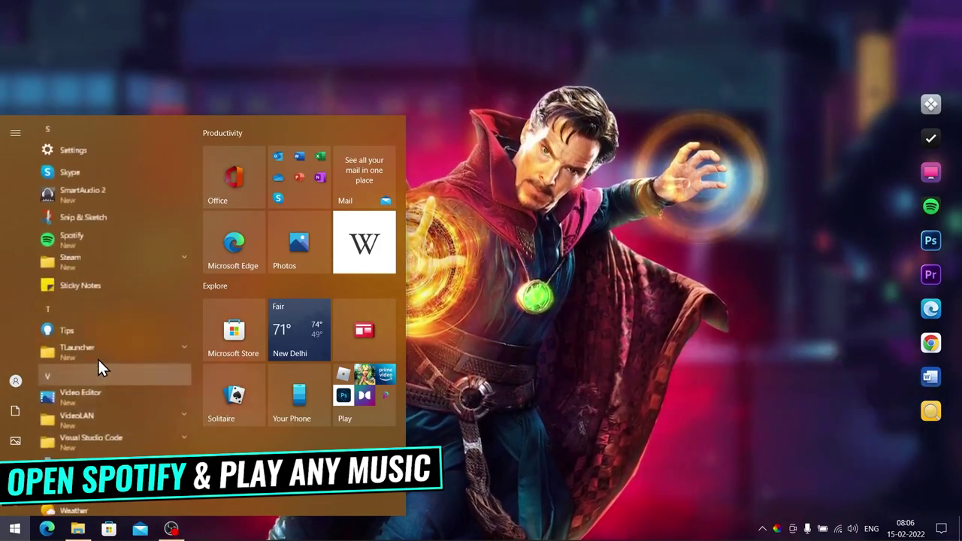
{"action": "left_click", "coordinate": [70, 238]}
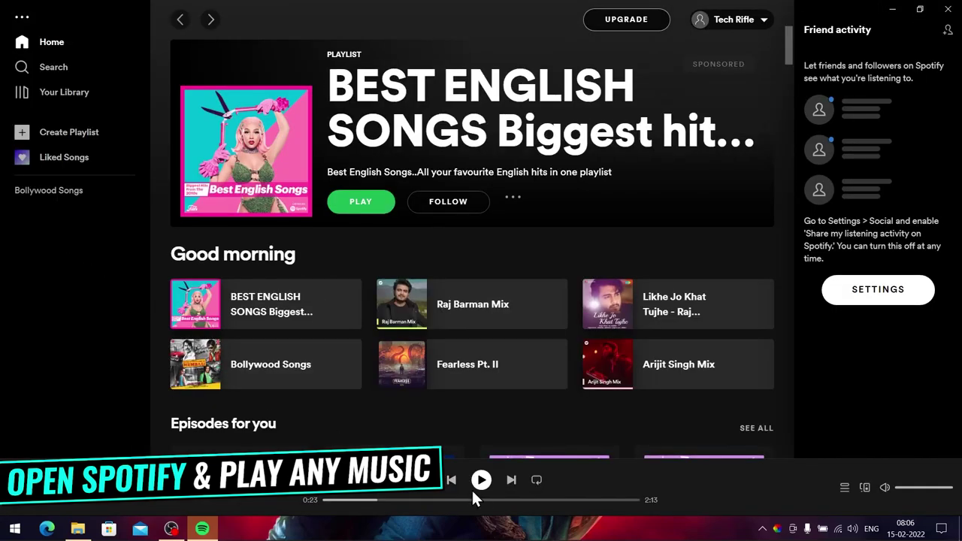
{"action": "left_click", "coordinate": [482, 481]}
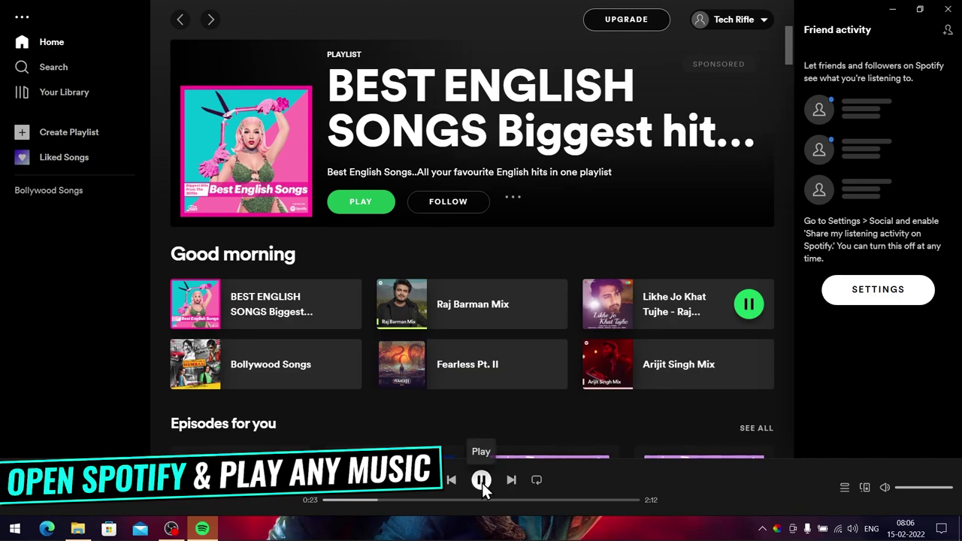
Adjust the system speaker volume and minimize Spotify with the track playing to test the desktop visualizer.
{"action": "left_click", "coordinate": [852, 528]}
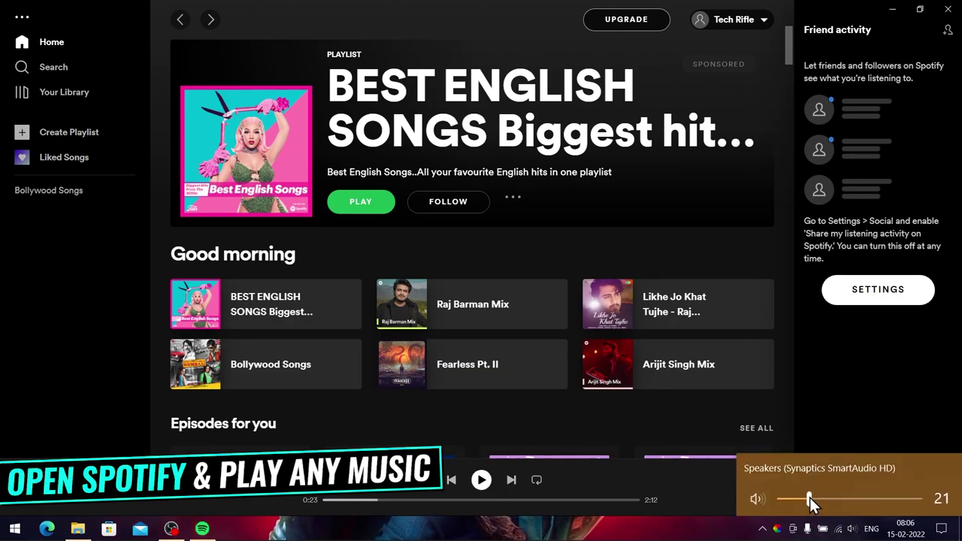
{"action": "left_click", "coordinate": [851, 531]}
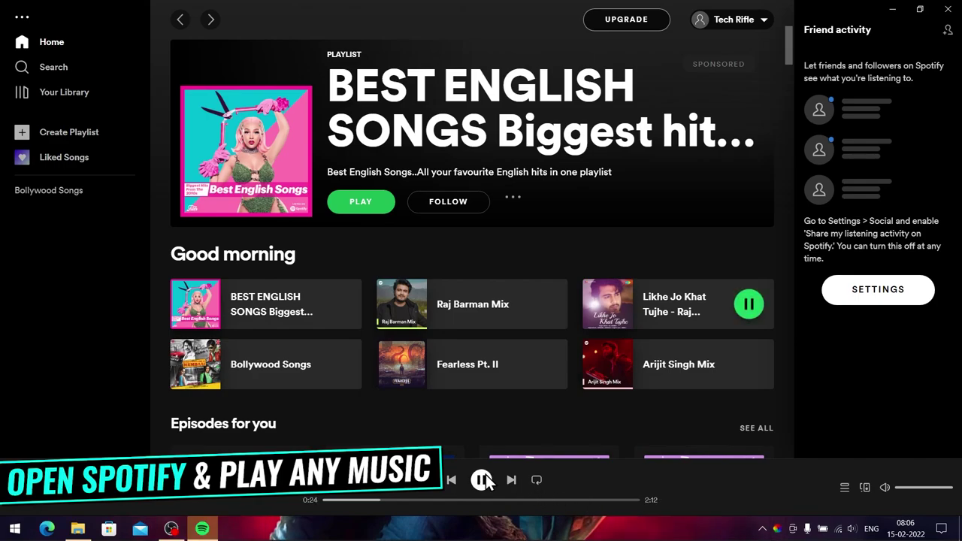
{"action": "left_click", "coordinate": [893, 10]}
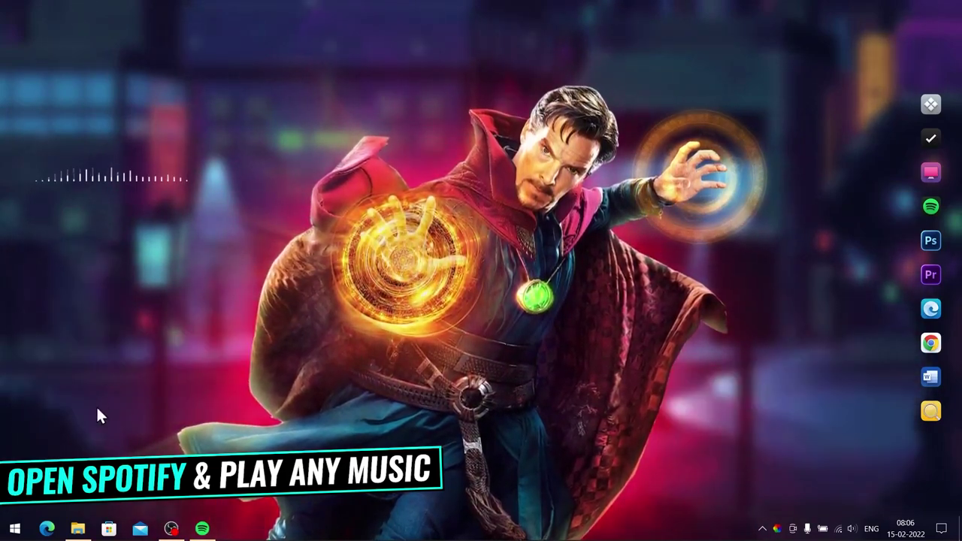
Install the Doctor Strange_1.0 skin from the Rainmeter Widgets folder without applying its included layout, and close the folder.
{"action": "left_click", "coordinate": [77, 528]}
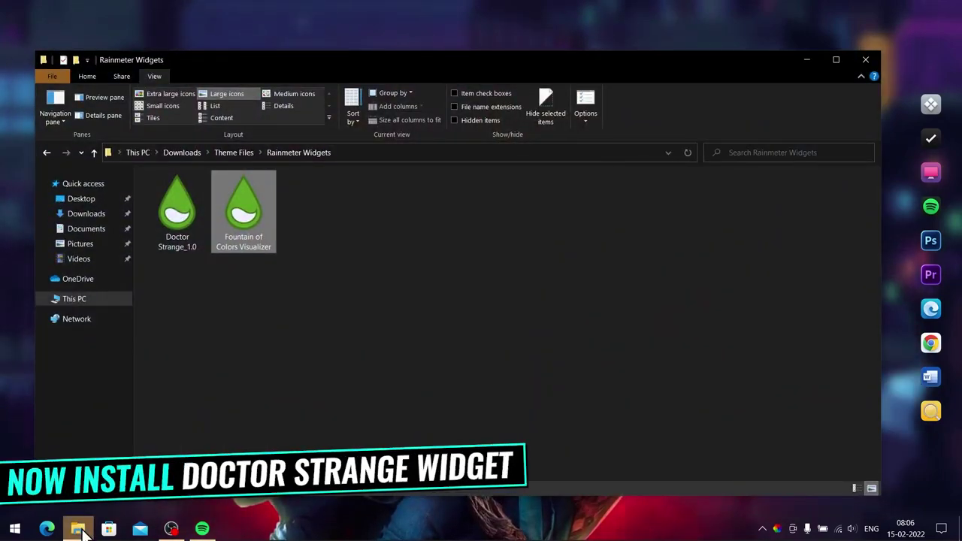
{"action": "left_click", "coordinate": [171, 237]}
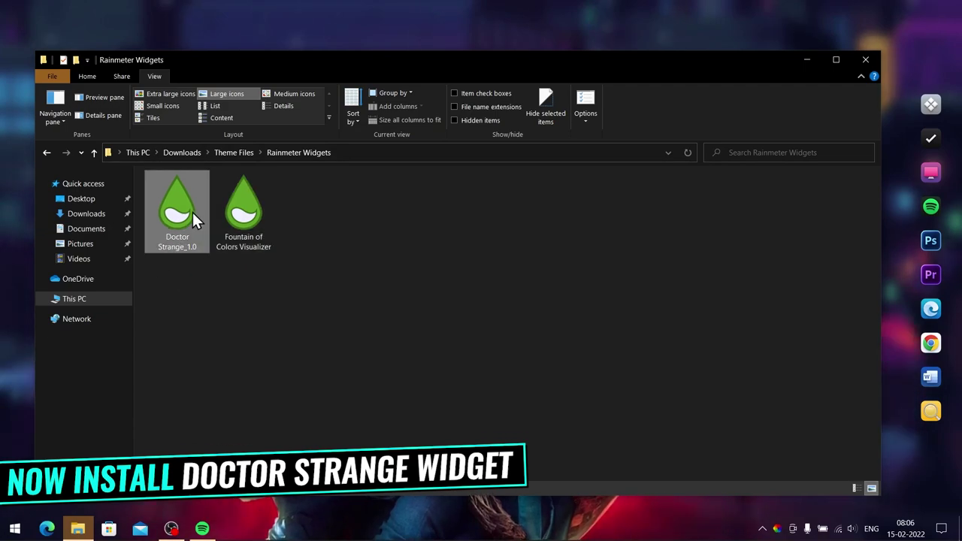
{"action": "right_click", "coordinate": [169, 236]}
{"action": "left_click", "coordinate": [186, 242]}
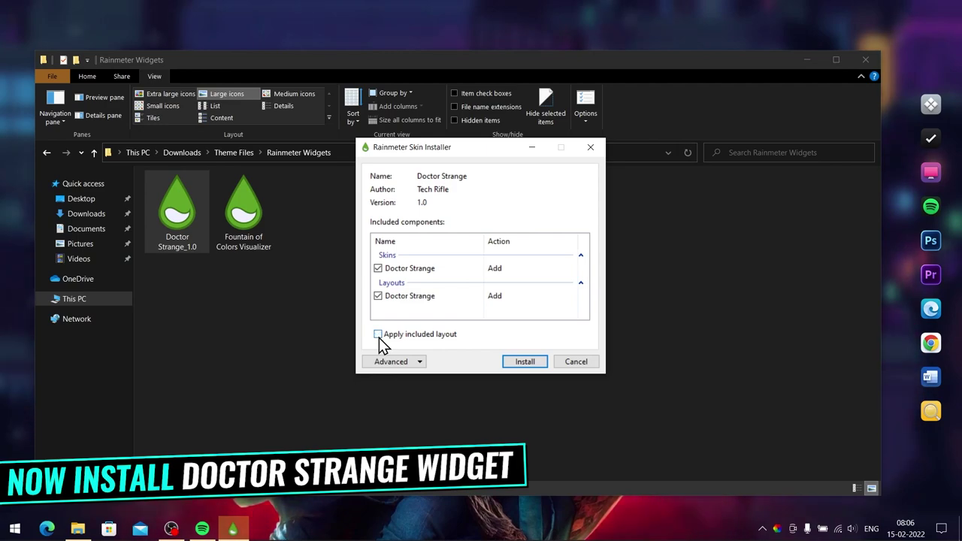
{"action": "left_click", "coordinate": [526, 363]}
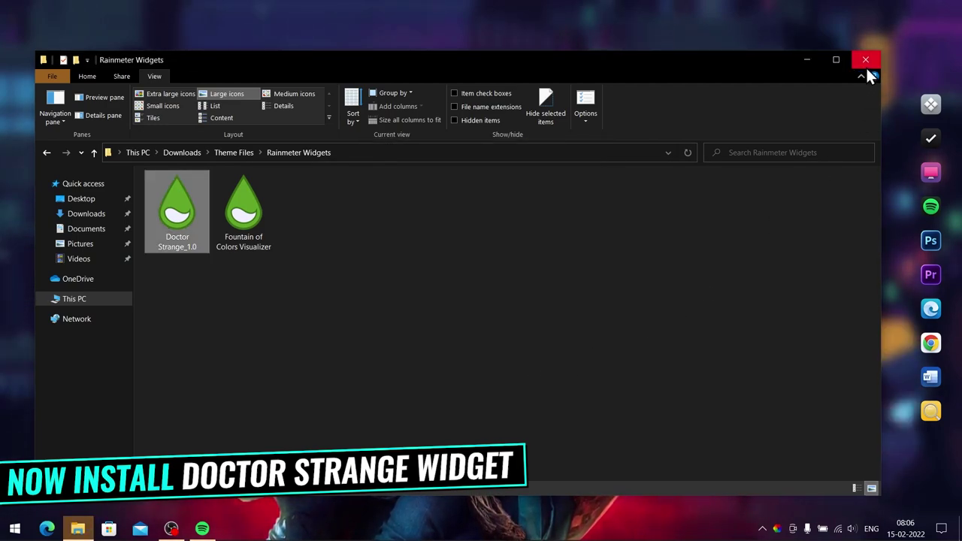
{"action": "left_click", "coordinate": [866, 62]}
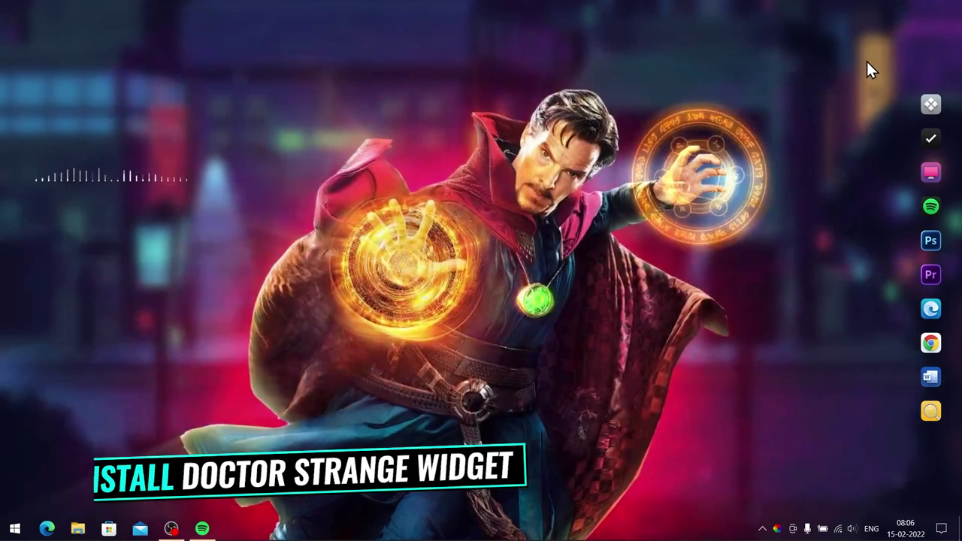
Open the Rainmeter manager and load the saved Doctor Strange layout.
{"action": "left_click", "coordinate": [762, 528]}
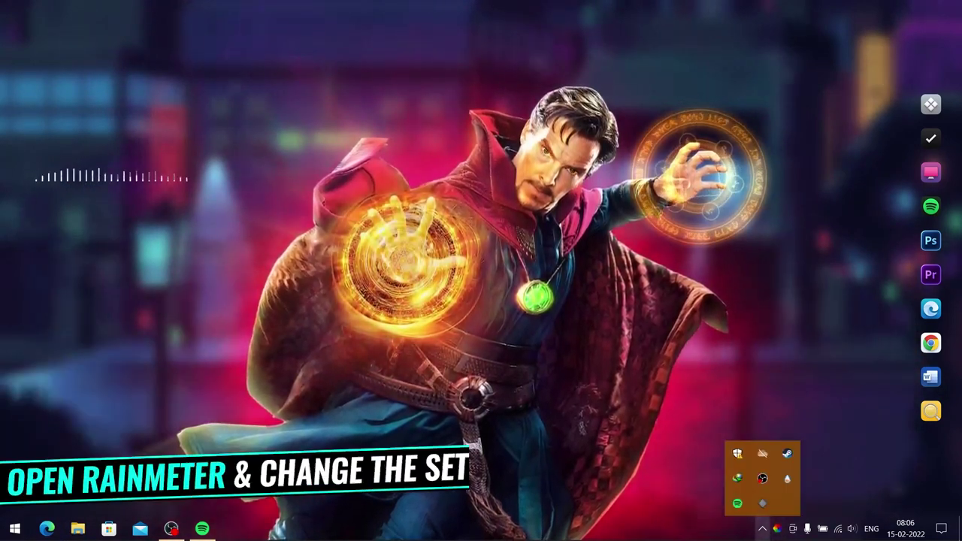
{"action": "left_click", "coordinate": [786, 478]}
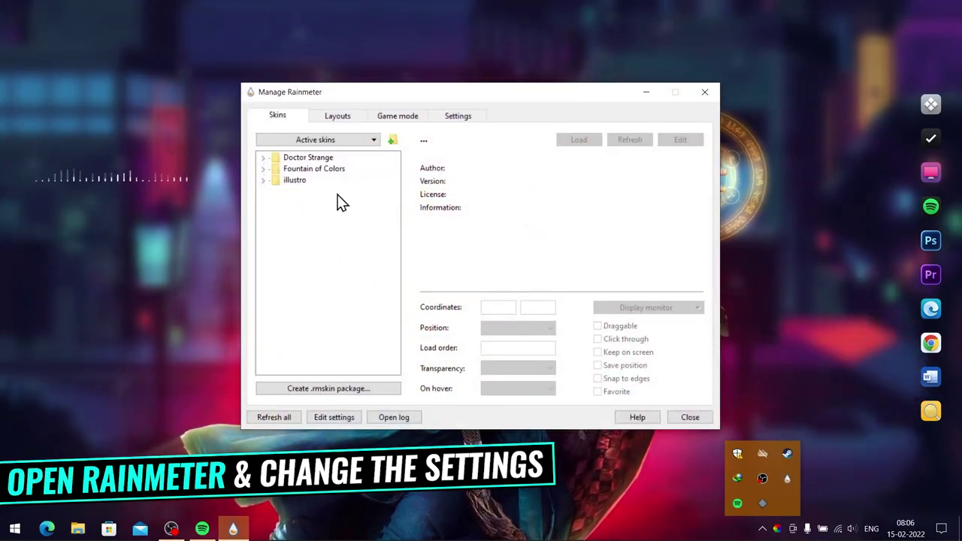
{"action": "left_click", "coordinate": [319, 158]}
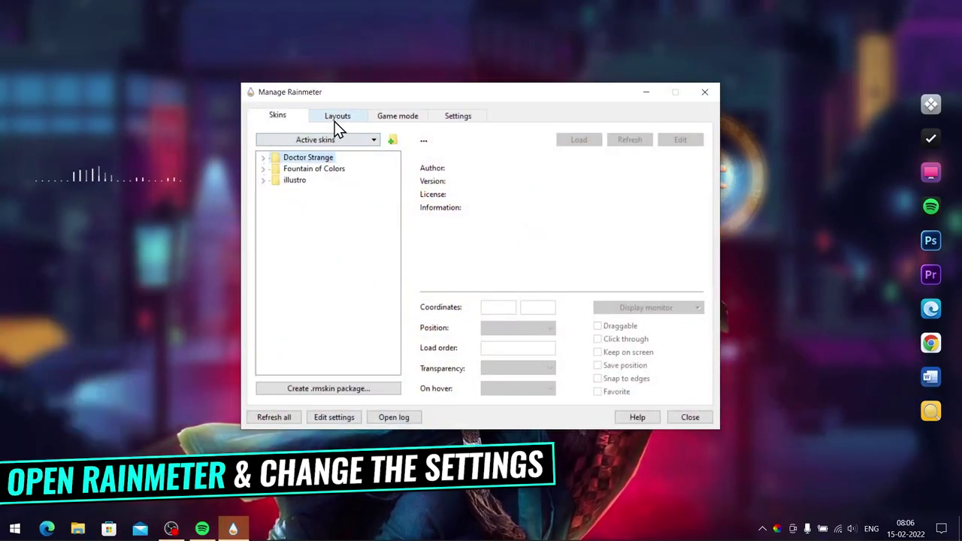
{"action": "left_click", "coordinate": [337, 121]}
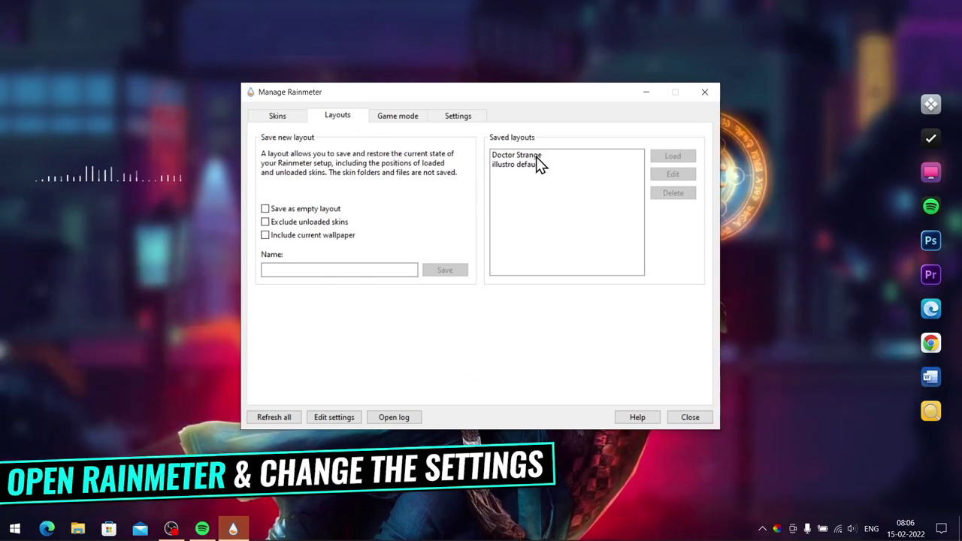
{"action": "left_click", "coordinate": [536, 157]}
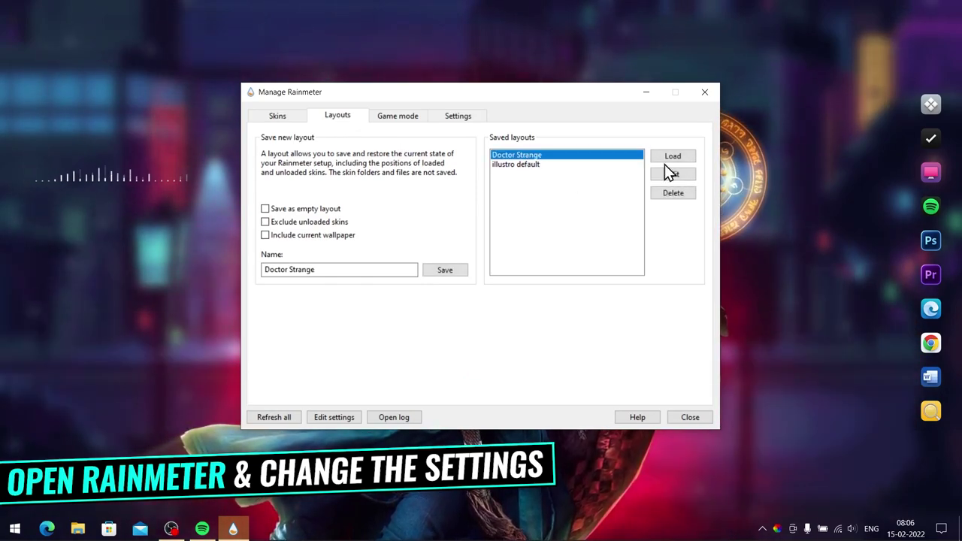
{"action": "left_click", "coordinate": [680, 157]}
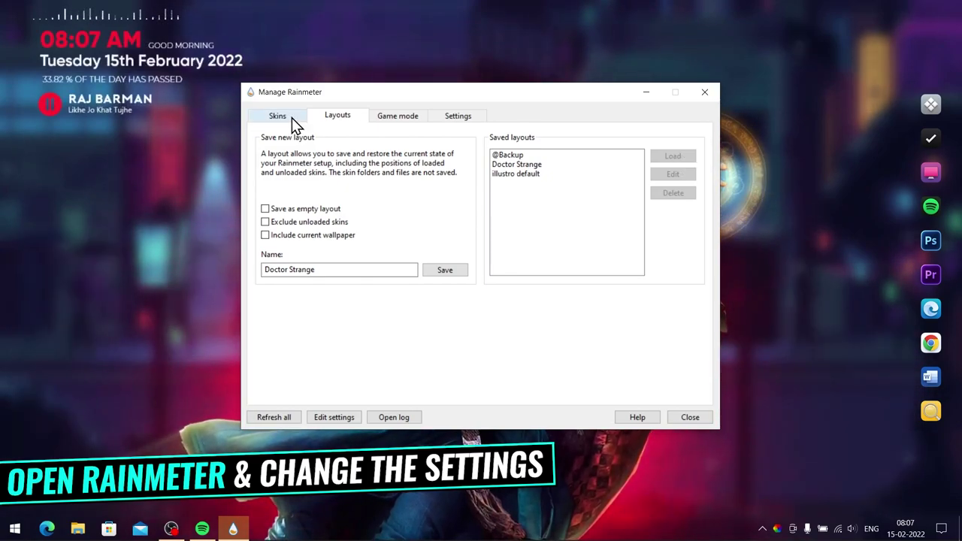
Enable Keep on screen, Save position and Snap to edges for Fountain of Colors.ini, and move the visualizer below the music info widget.
{"action": "left_click", "coordinate": [278, 116]}
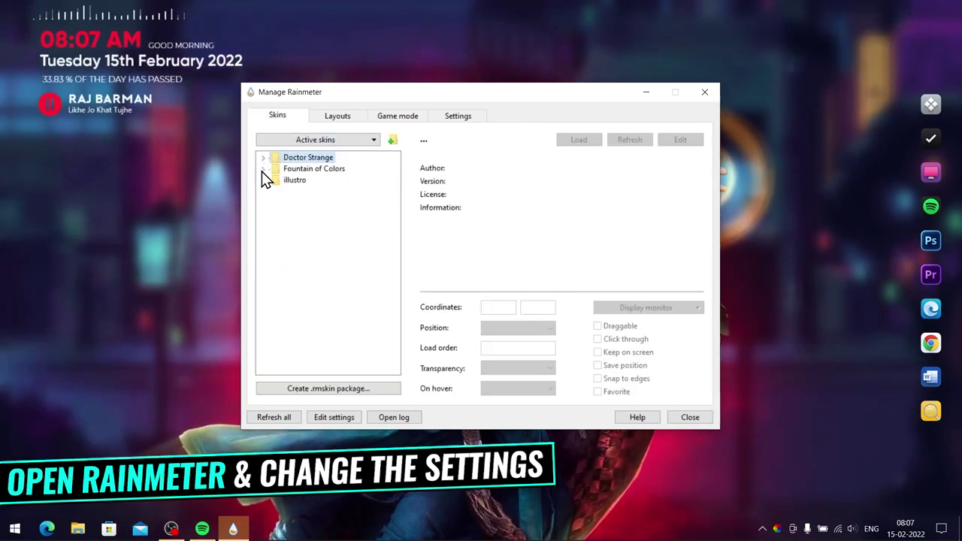
{"action": "left_click", "coordinate": [262, 170]}
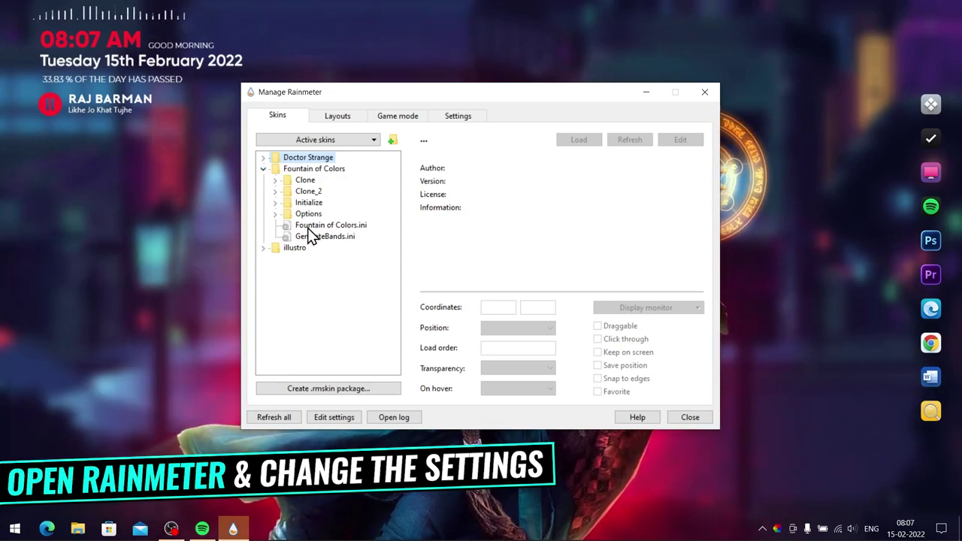
{"action": "left_click", "coordinate": [308, 226]}
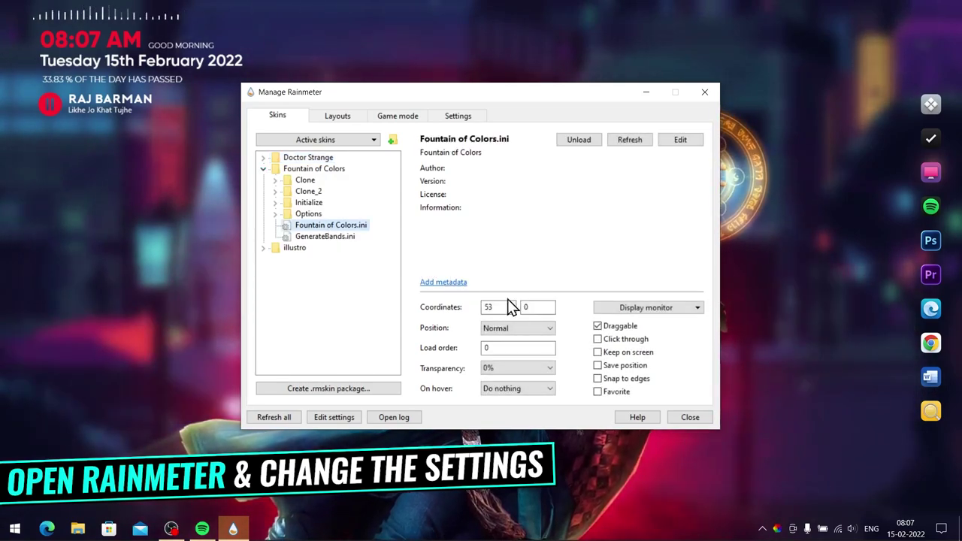
{"action": "left_click", "coordinate": [597, 365]}
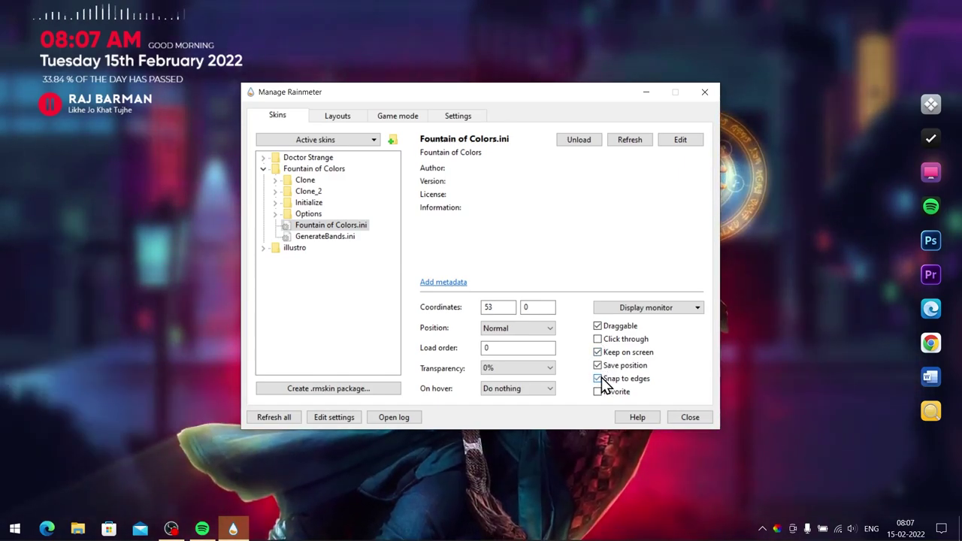
{"action": "left_click_drag", "start_coordinate": [128, 13], "coordinate": [142, 142]}
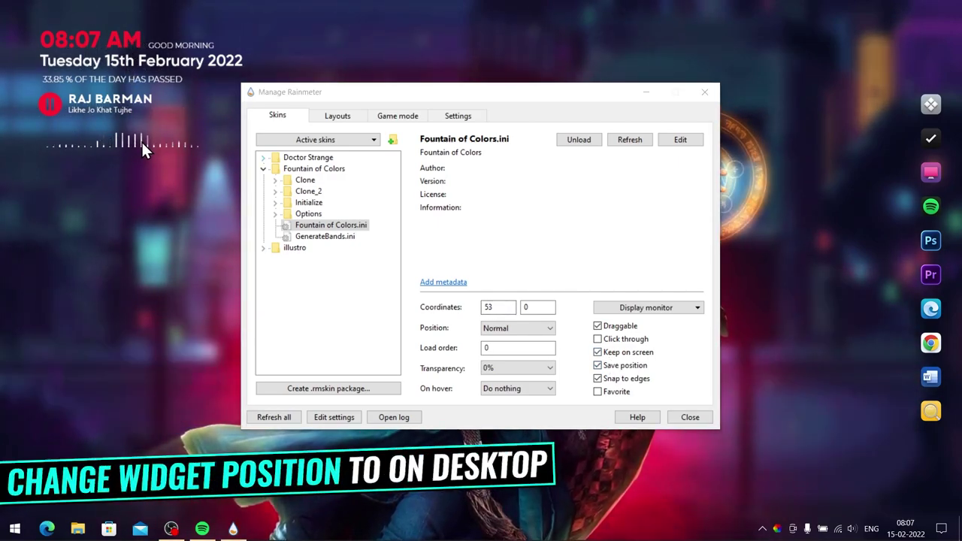
Move the Rainmeter manager clear of the widgets and set the Doctor Strange Date.ini skin's position to On desktop.
{"action": "left_click_drag", "start_coordinate": [336, 92], "coordinate": [448, 92]}
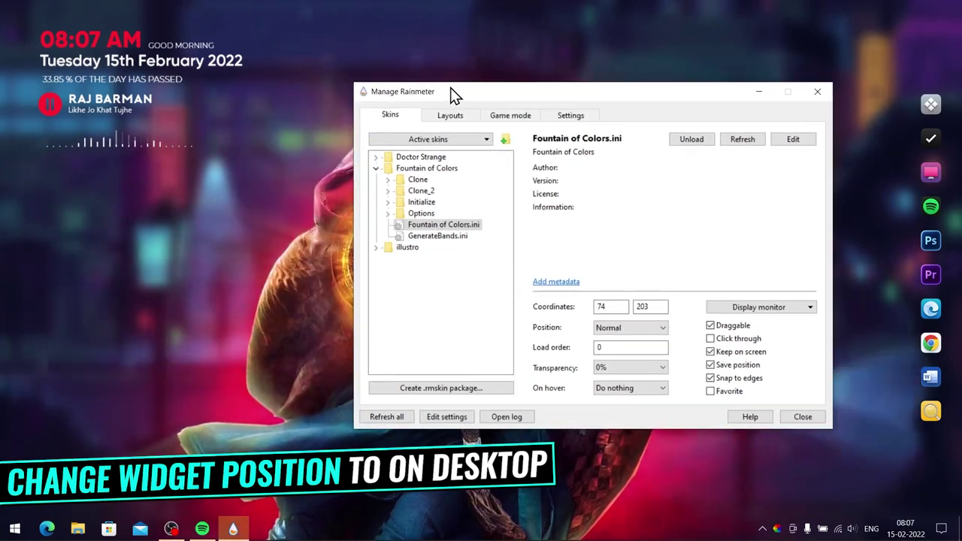
{"action": "left_click", "coordinate": [376, 168]}
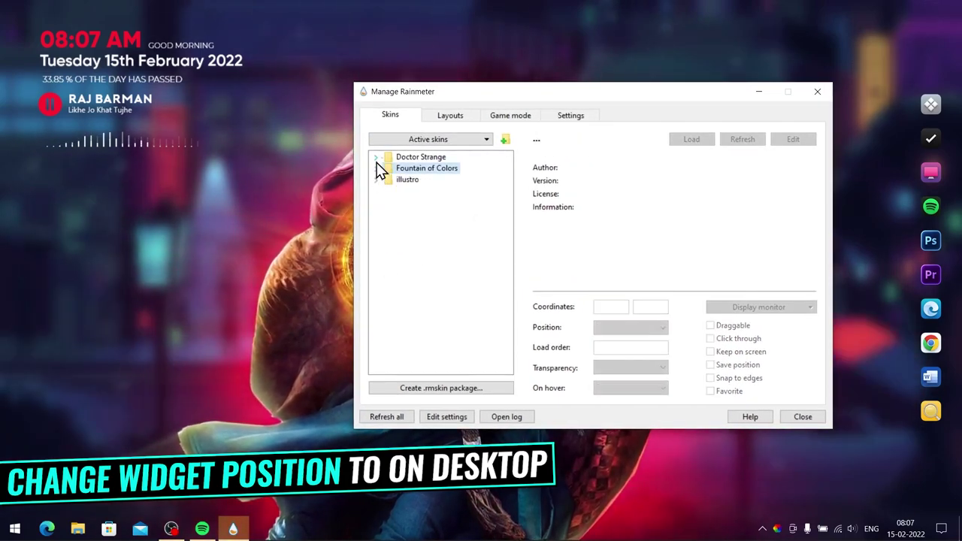
{"action": "left_click", "coordinate": [376, 157]}
{"action": "left_click", "coordinate": [427, 179]}
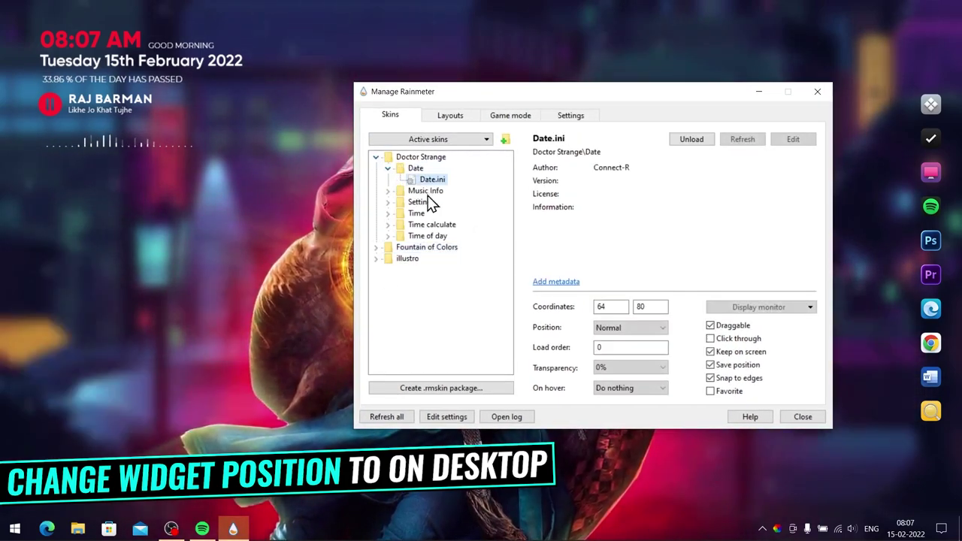
{"action": "left_click", "coordinate": [622, 332]}
{"action": "left_click", "coordinate": [622, 337]}
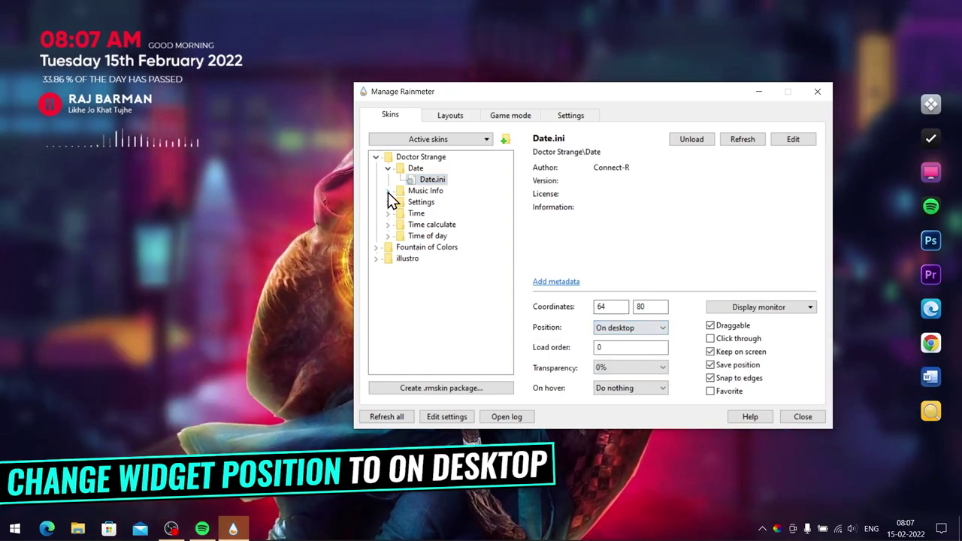
Set the position of the Music Info.ini and Time12H.ini skins to On desktop.
{"action": "left_click", "coordinate": [387, 191]}
{"action": "left_click", "coordinate": [440, 202]}
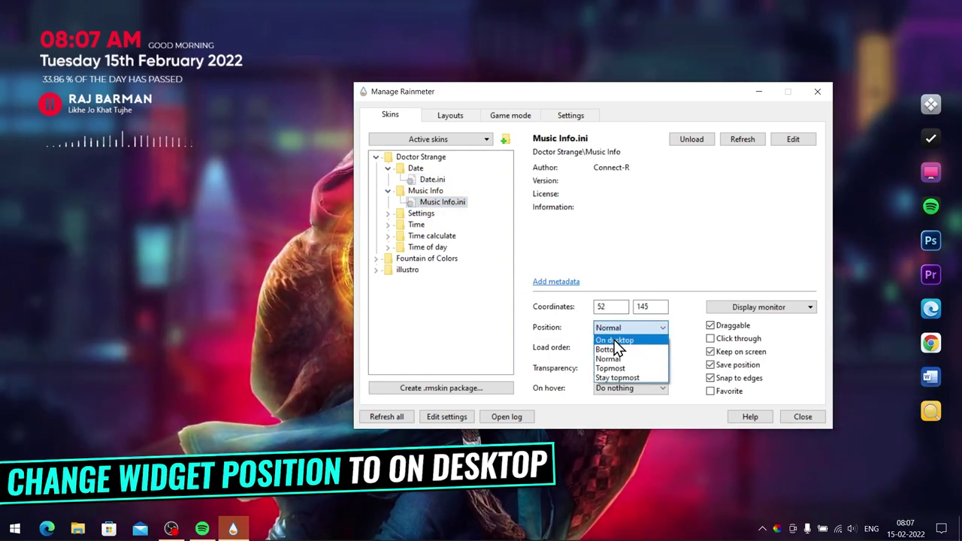
{"action": "left_click", "coordinate": [615, 335]}
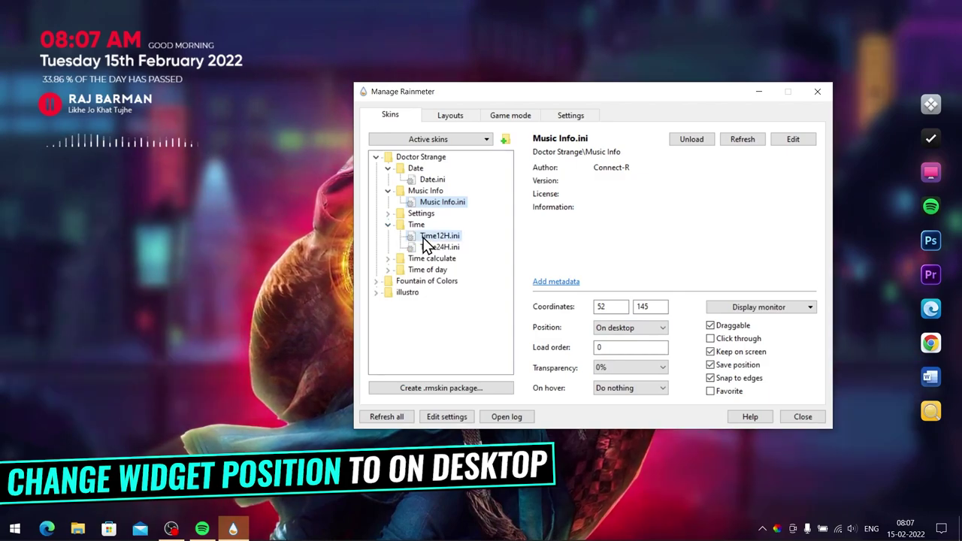
{"action": "left_click", "coordinate": [616, 340]}
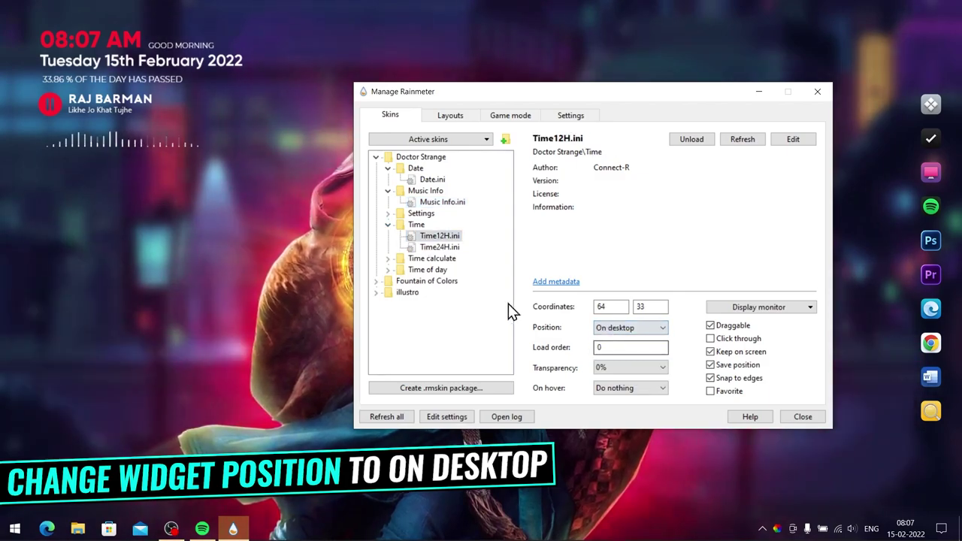
Set the position of the Time calculate.ini and Time Of Day.ini skins to On desktop.
{"action": "left_click", "coordinate": [388, 258]}
{"action": "left_click", "coordinate": [449, 269]}
{"action": "left_click", "coordinate": [630, 327]}
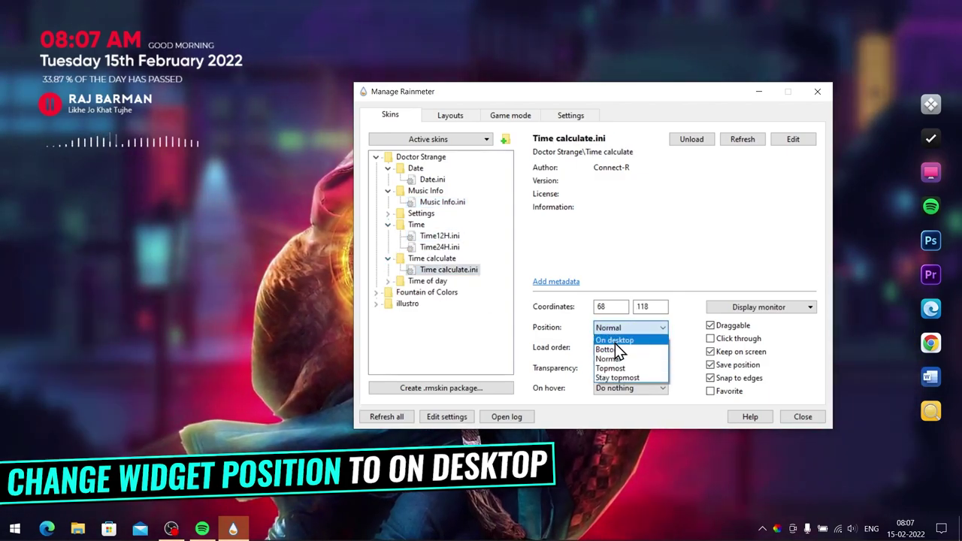
{"action": "left_click", "coordinate": [616, 340]}
{"action": "left_click", "coordinate": [387, 281]}
{"action": "left_click", "coordinate": [436, 291]}
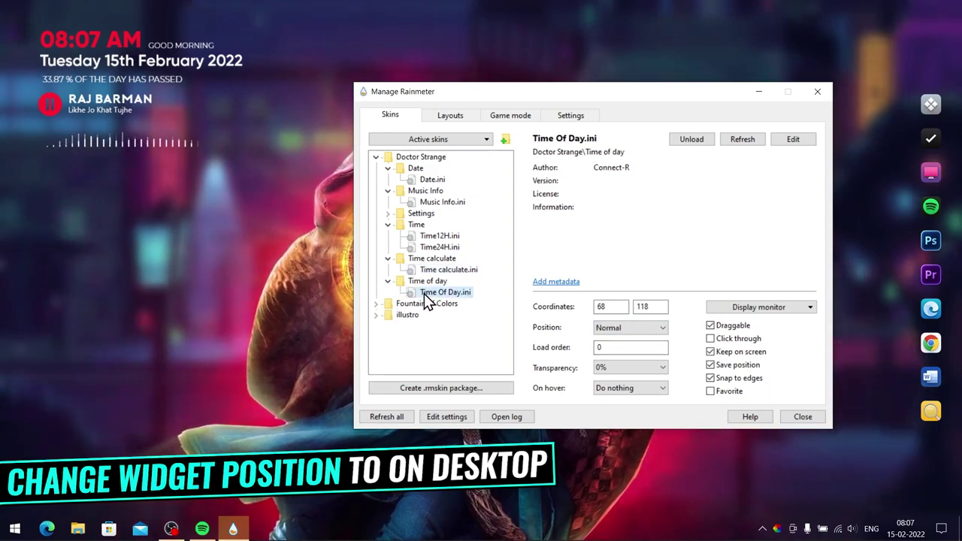
{"action": "left_click", "coordinate": [623, 328]}
{"action": "left_click", "coordinate": [610, 340]}
Set Fountain of Colors.ini to the On desktop position with Keep on screen turned off, and close the Rainmeter manager.
{"action": "left_click", "coordinate": [375, 302]}
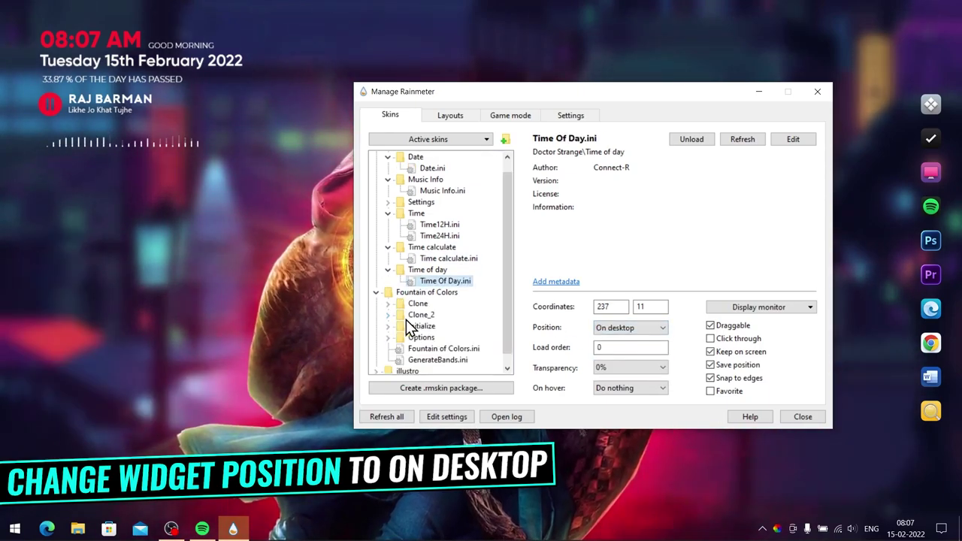
{"action": "left_click", "coordinate": [464, 350]}
{"action": "left_click", "coordinate": [609, 329]}
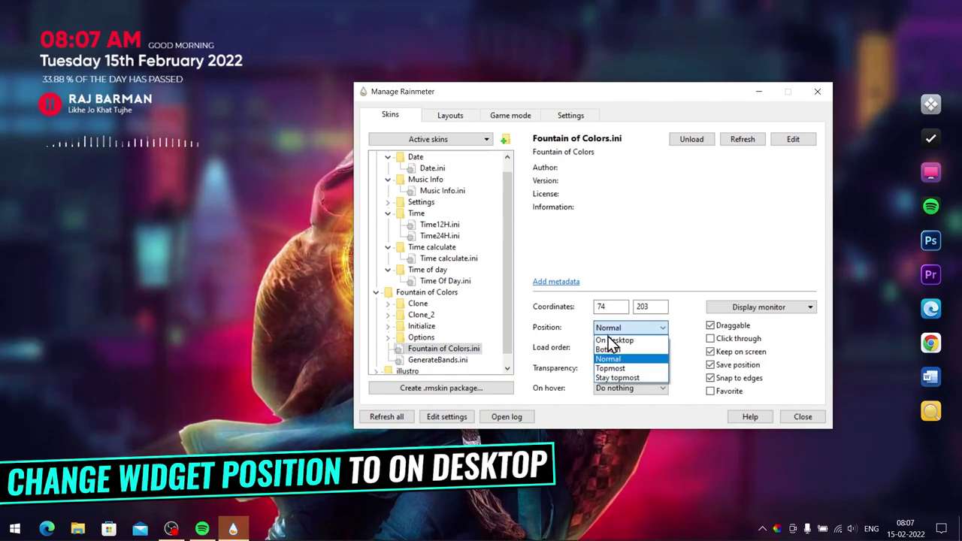
{"action": "left_click", "coordinate": [610, 341]}
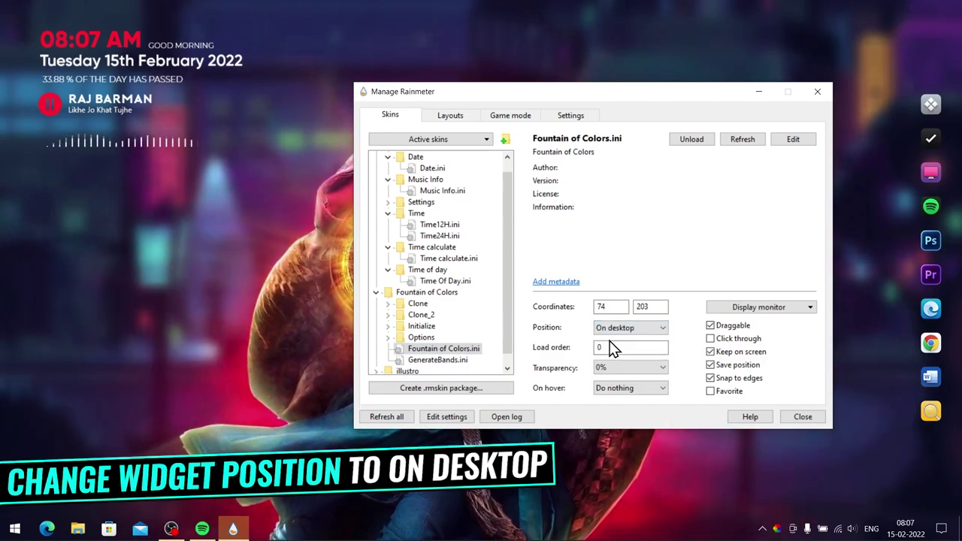
{"action": "left_click", "coordinate": [710, 352]}
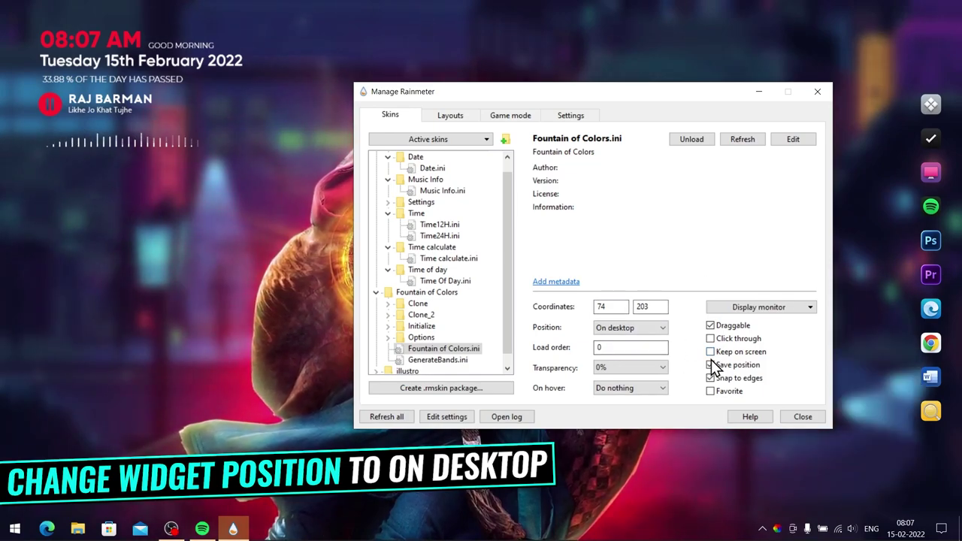
{"action": "left_click", "coordinate": [803, 416]}
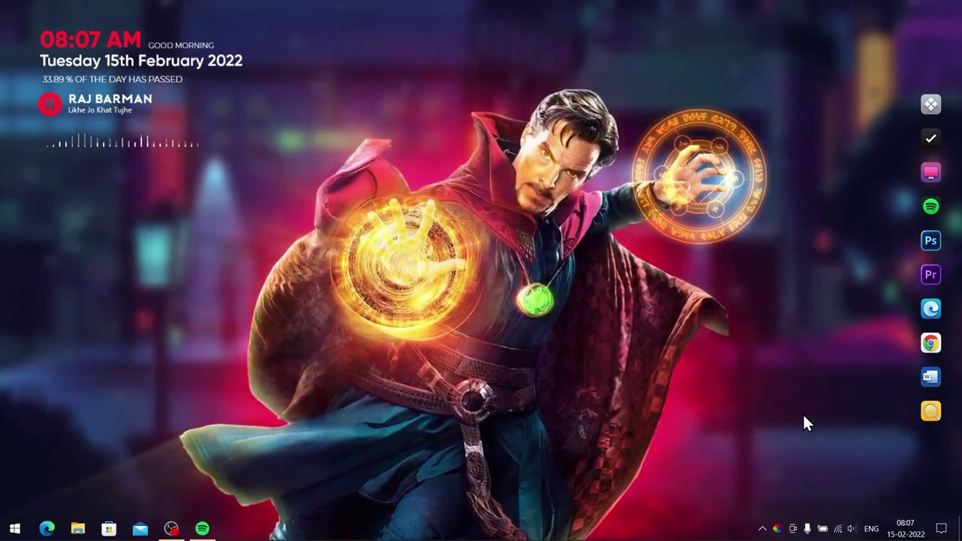